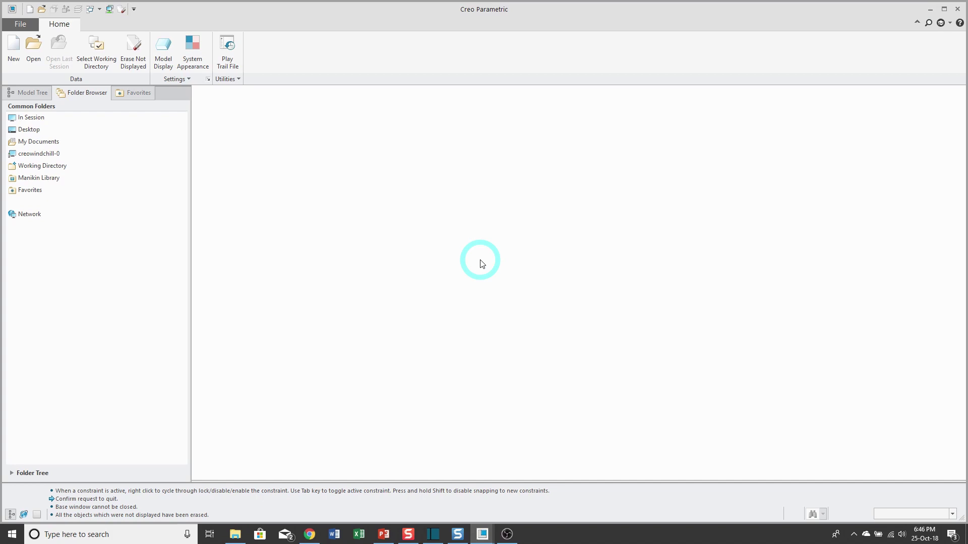
Create a new sheetmetal part prt0001 from the mcae_part_sheetmetal template instead of the default
click(14, 56)
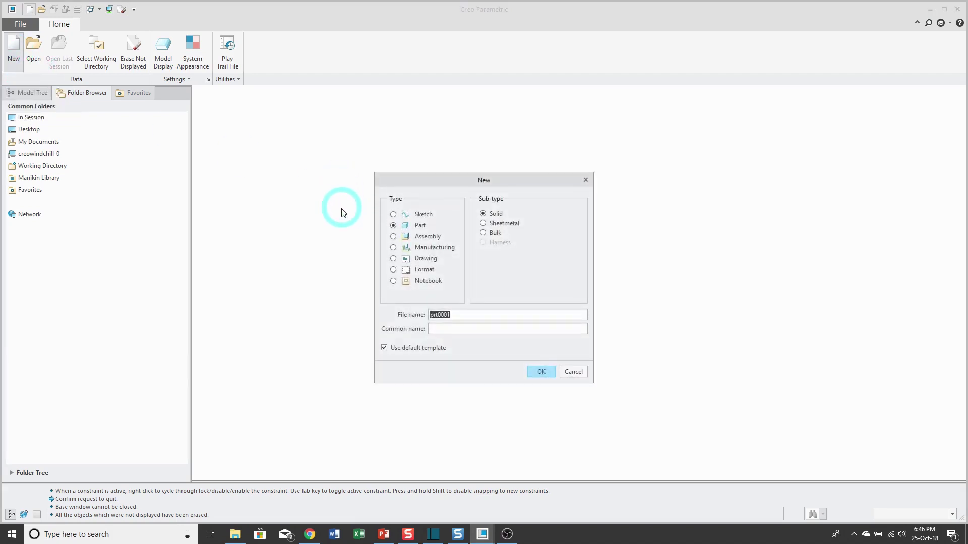
click(507, 225)
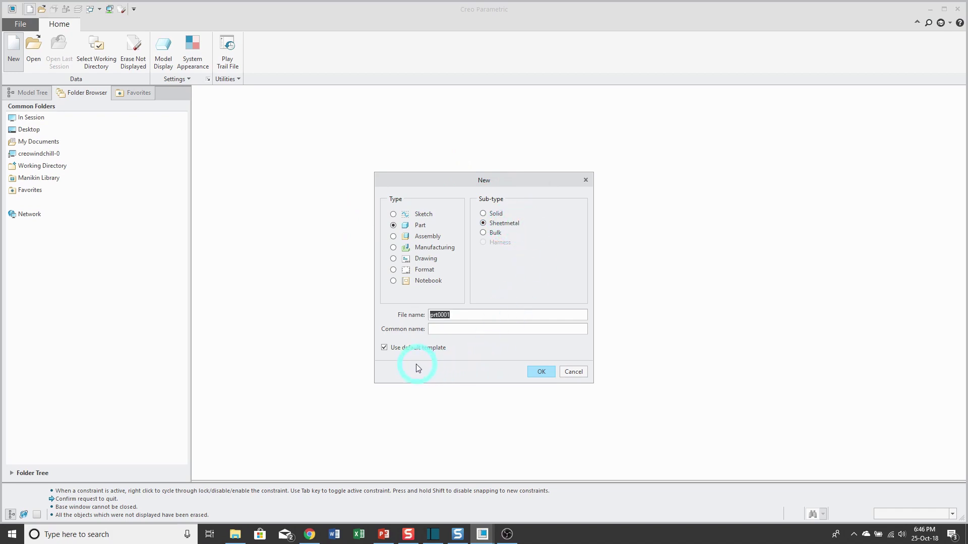
click(384, 349)
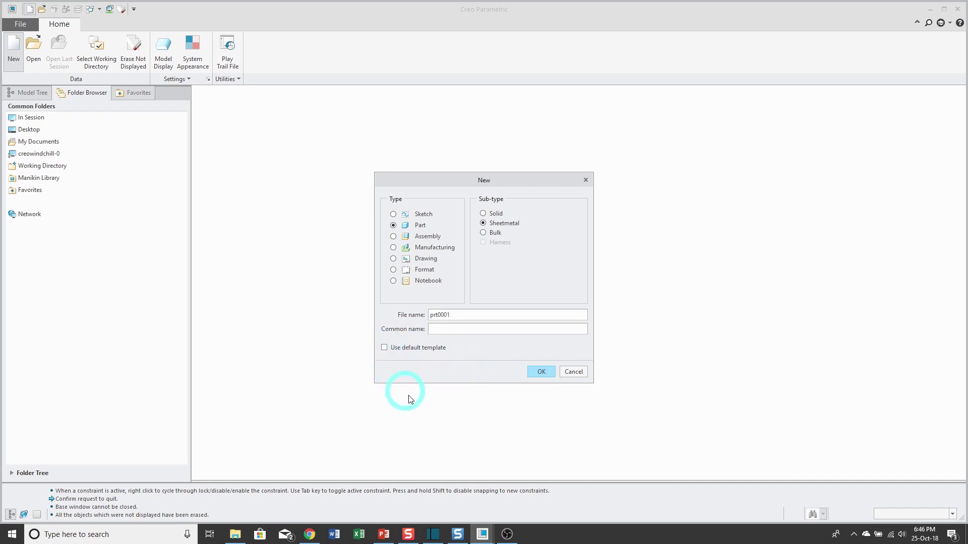
click(541, 373)
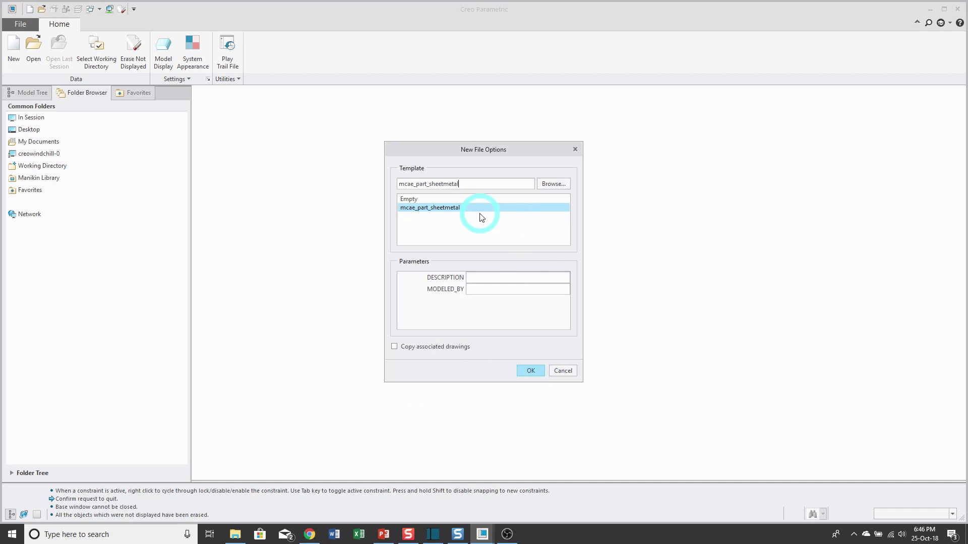
click(522, 371)
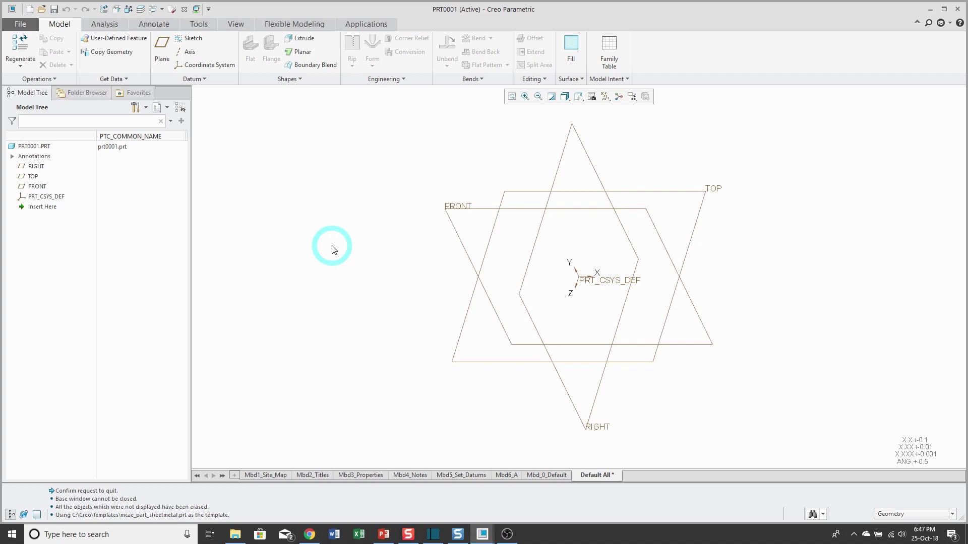
Start a sketch on the TOP datum plane, oriented Right with RIGHT as reference
click(193, 39)
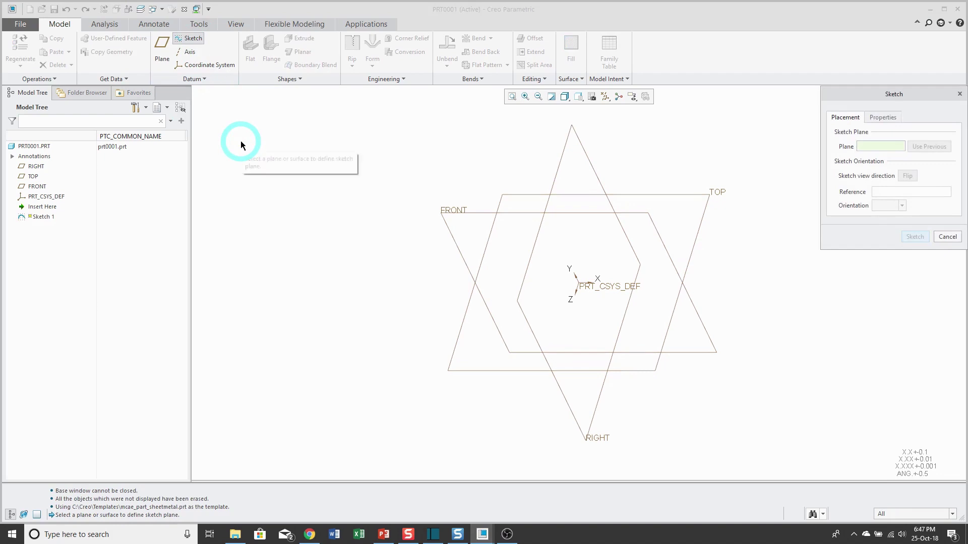
click(660, 192)
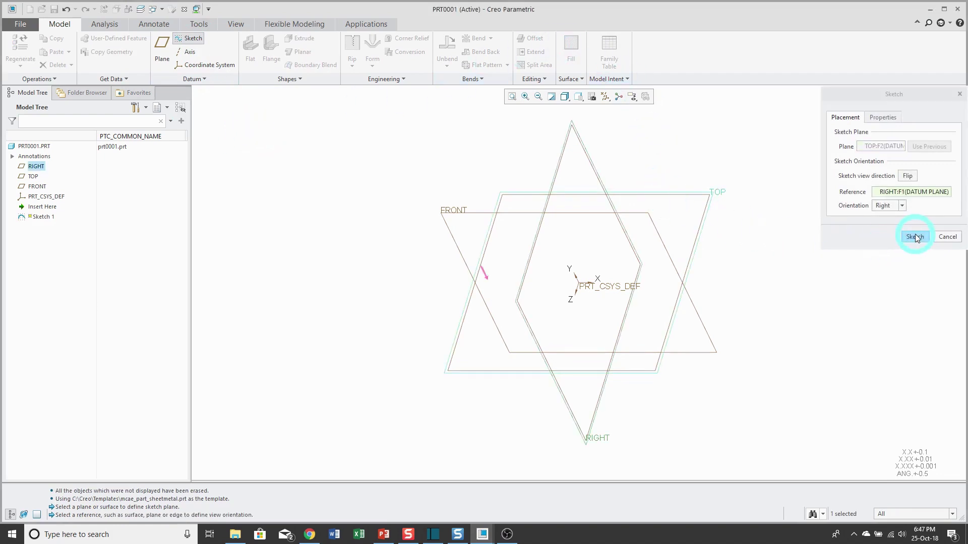
click(917, 237)
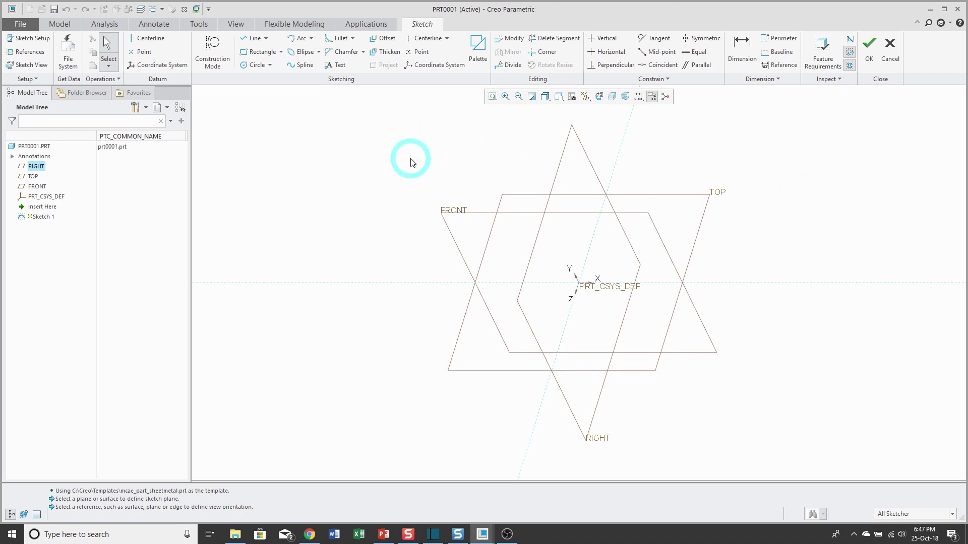
click(266, 53)
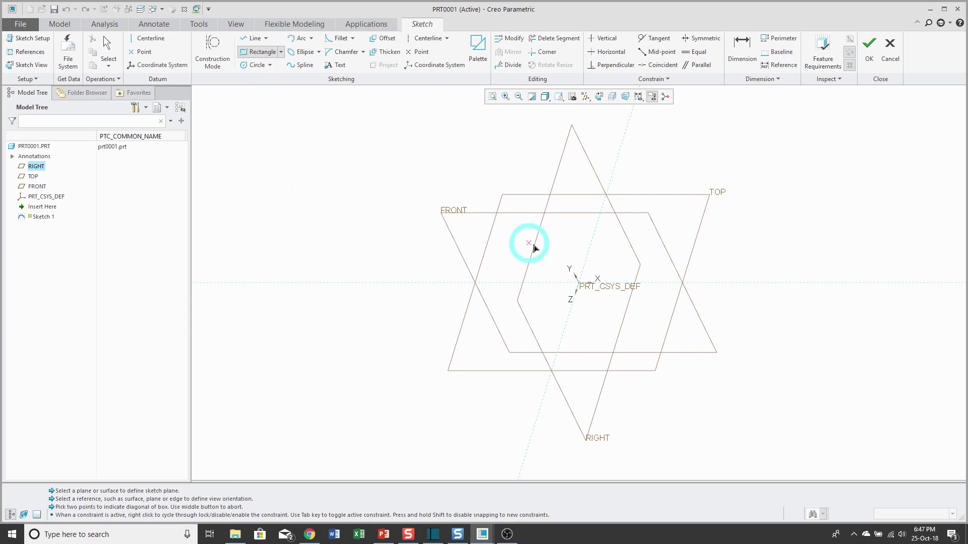
click(579, 284)
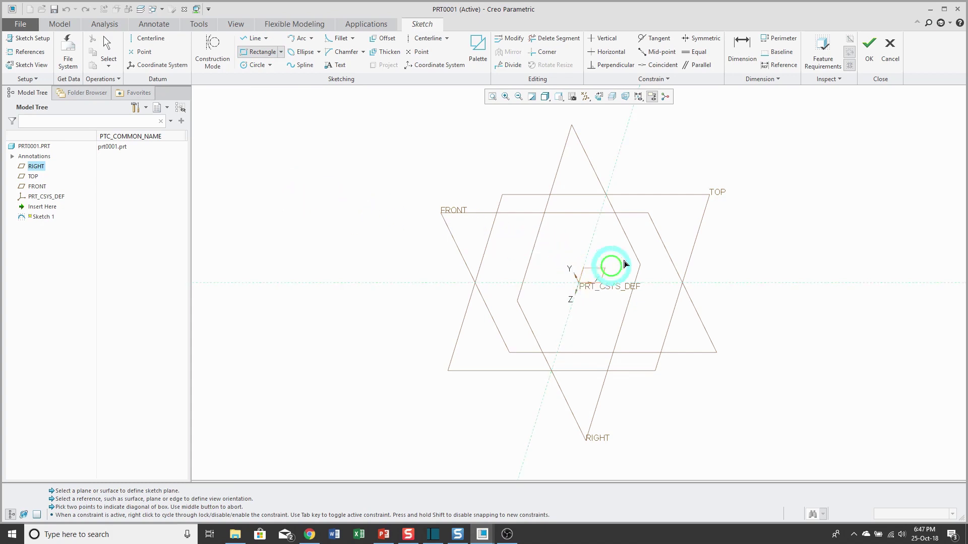
click(742, 202)
middle_click(795, 161)
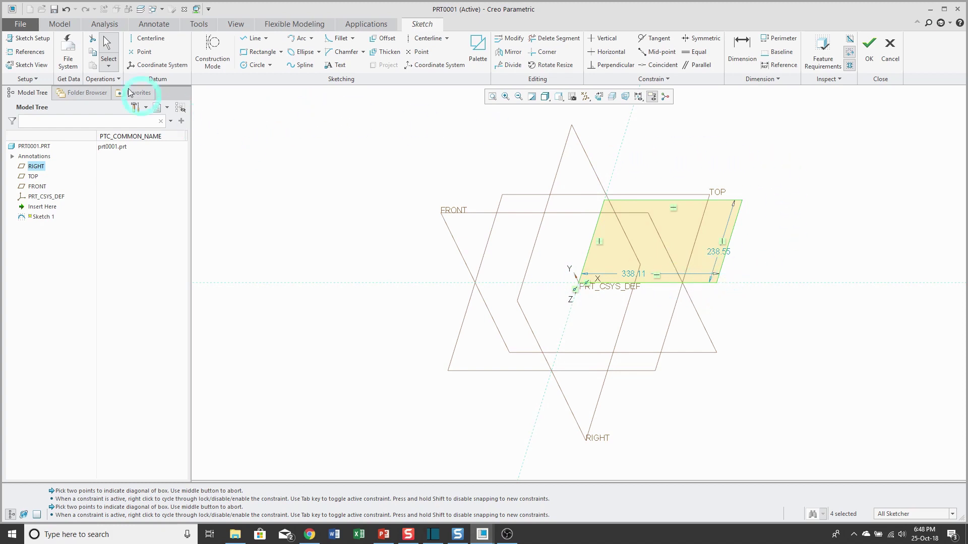
click(66, 9)
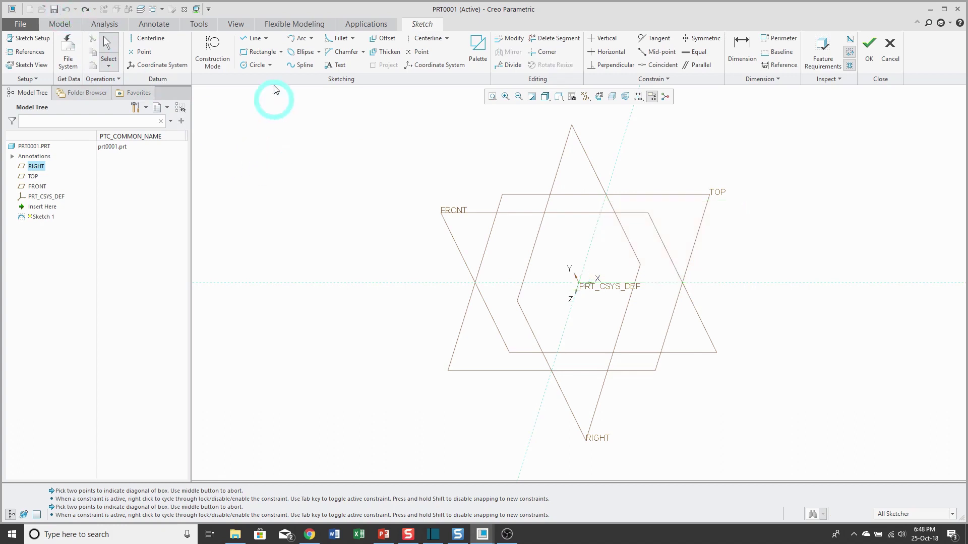
Draw a center rectangle centred on the sketch origin
click(281, 52)
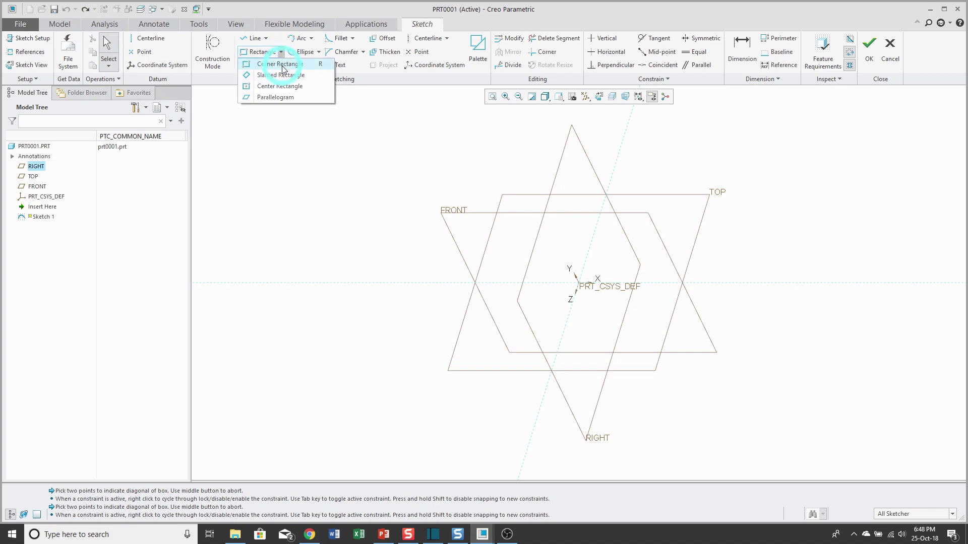
click(277, 86)
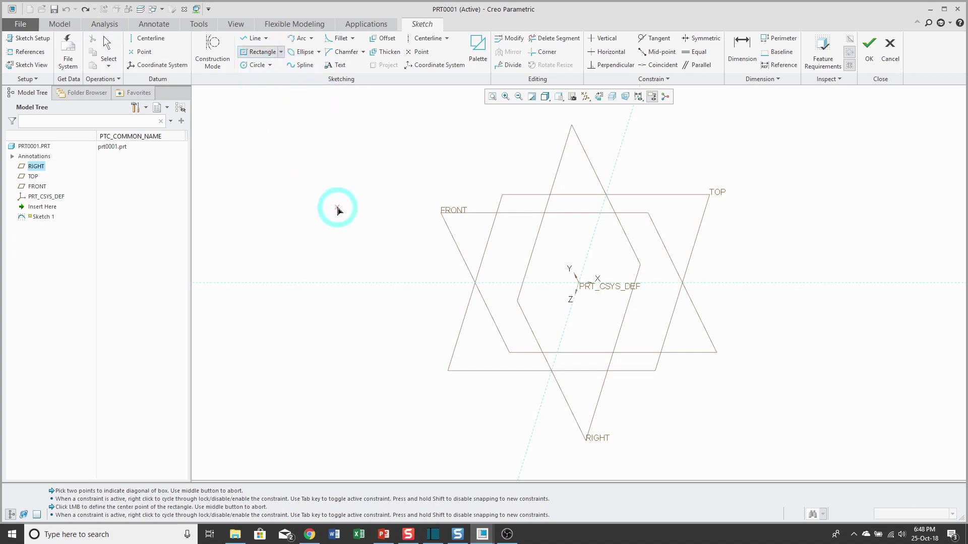
click(599, 287)
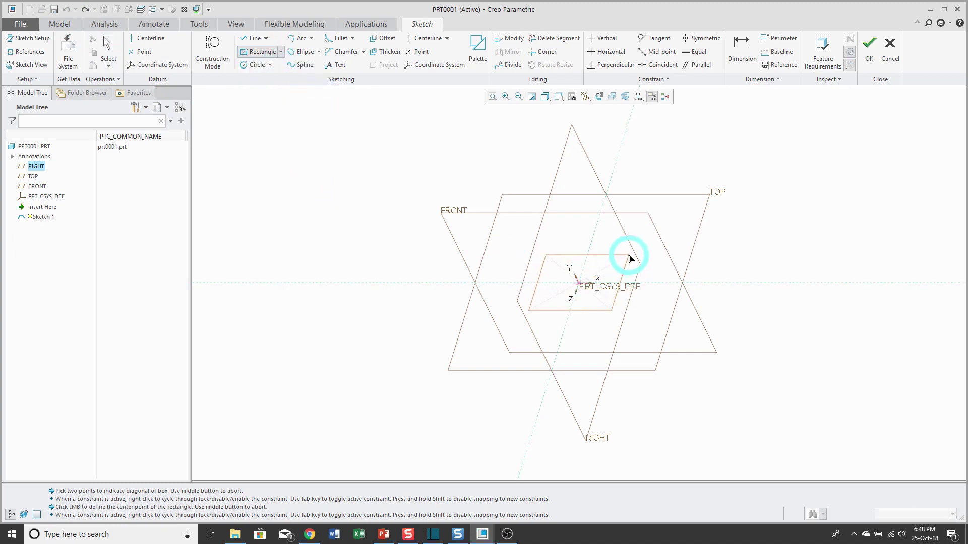
click(628, 258)
middle_click(661, 263)
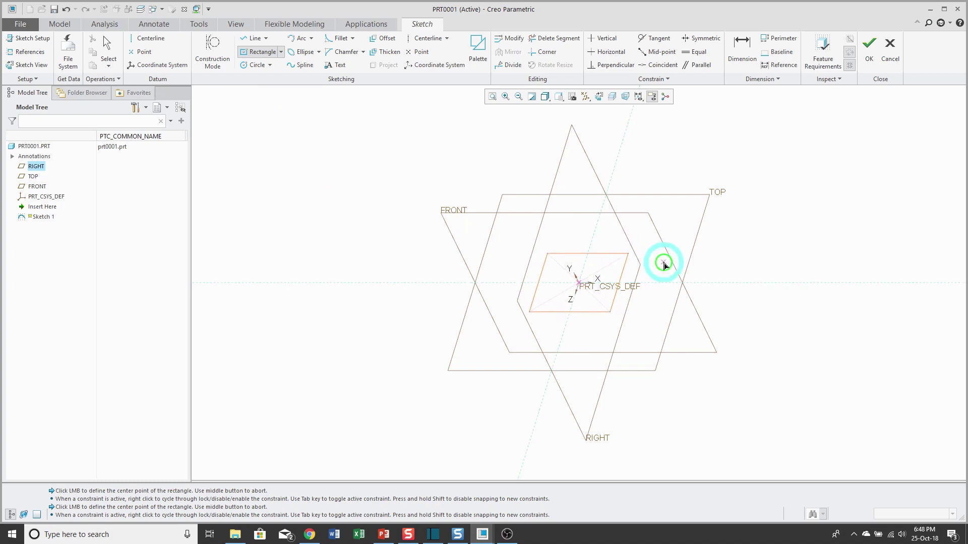
Dimension the rectangle to 12 high and 18 wide
scroll(614, 277, up, 2)
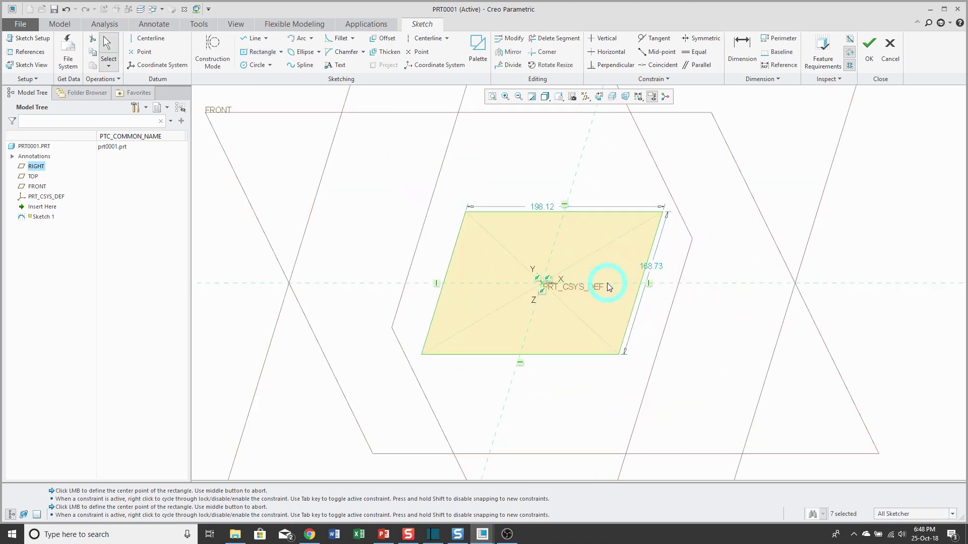
double_click(658, 273)
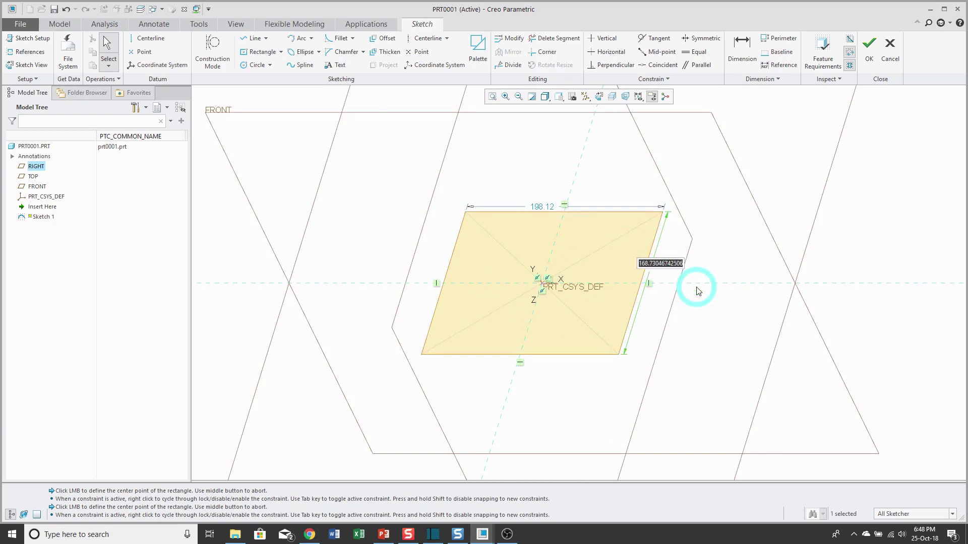
text(12)
key(Return)
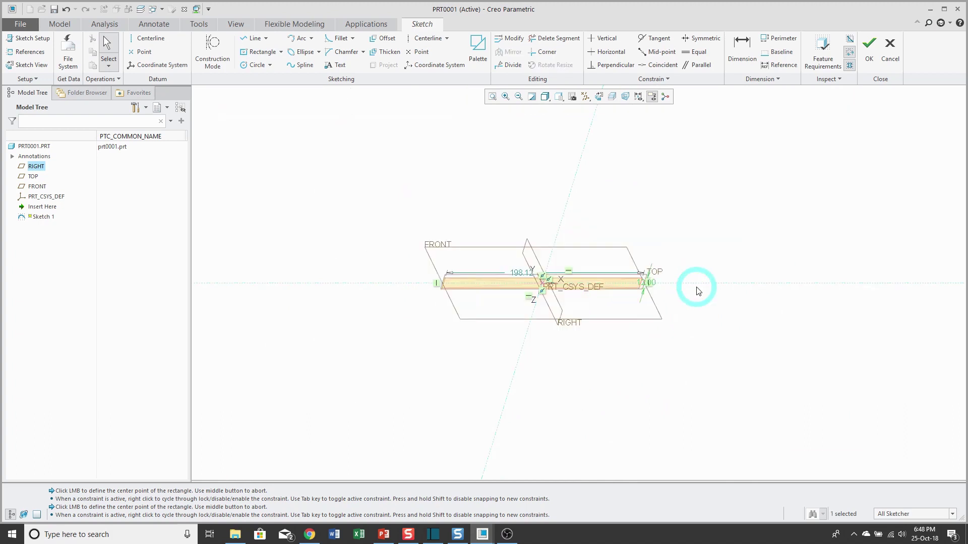
double_click(522, 272)
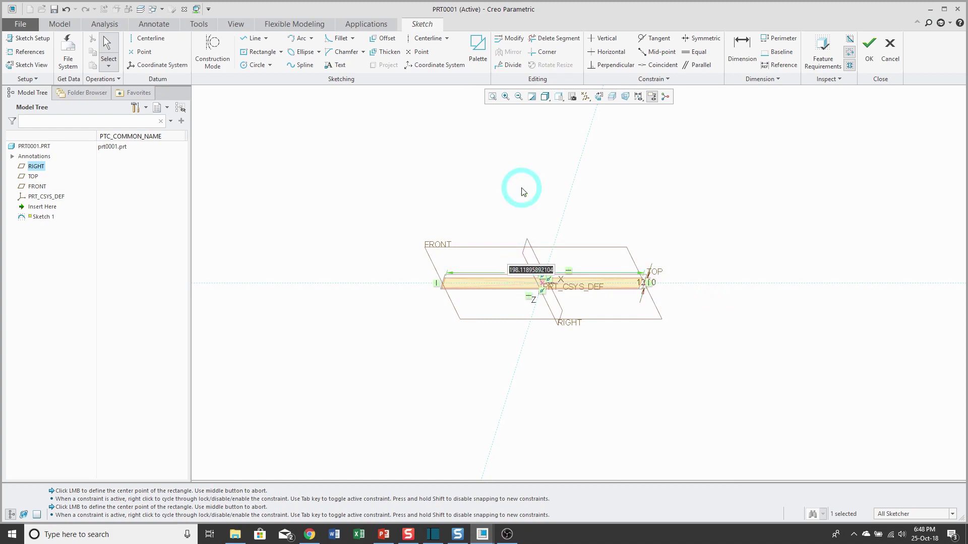
text(18)
key(Return)
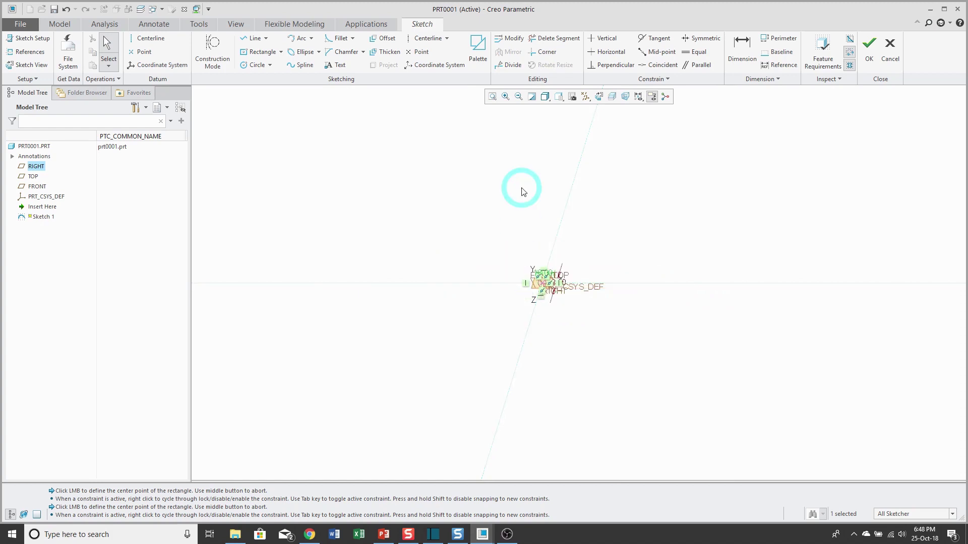
scroll(523, 273, down, 10)
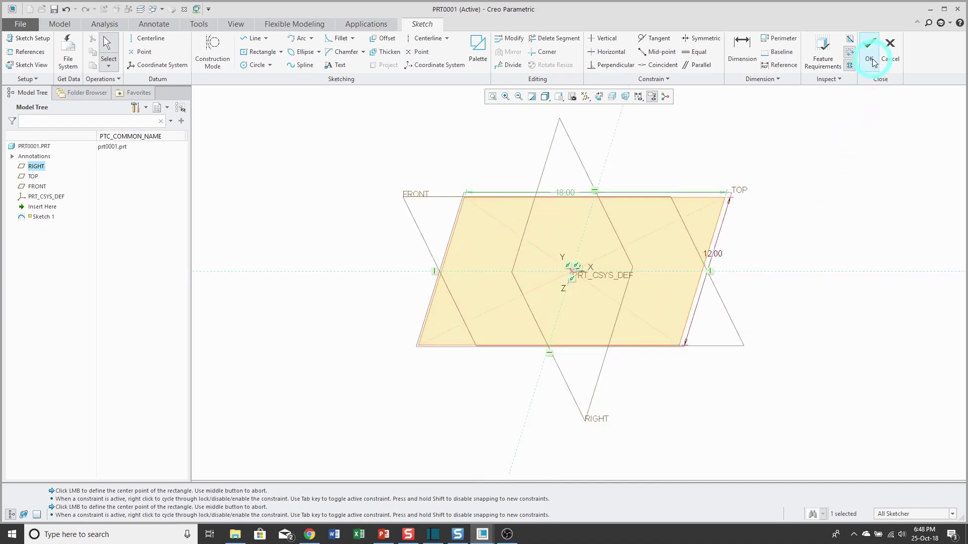
Finish the sketch and turn off display of all datum planes, axes, points and coordinate systems
right_click(823, 168)
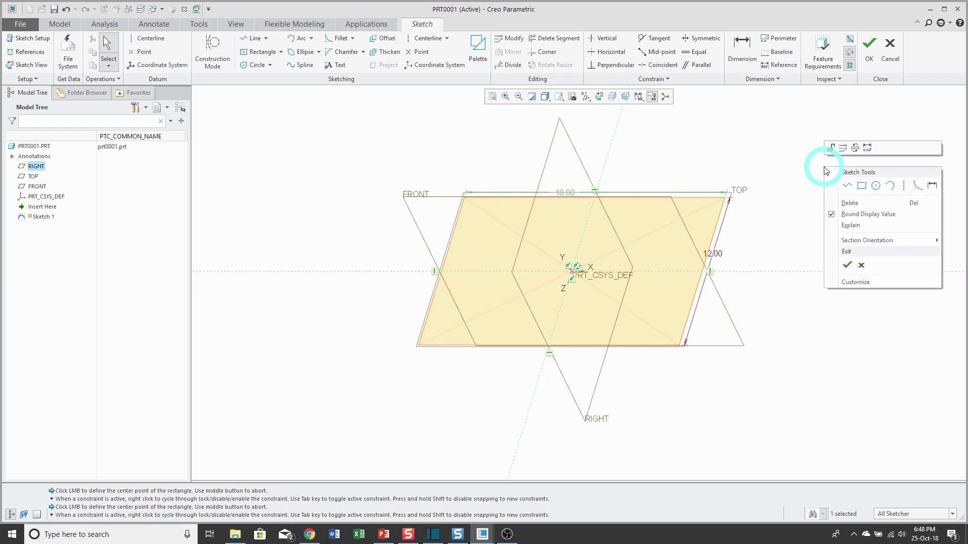
click(847, 265)
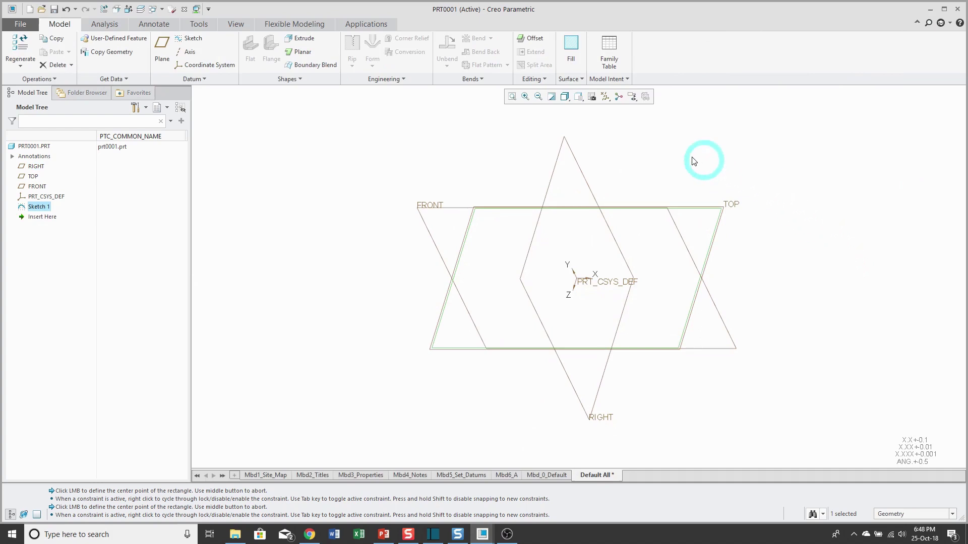
click(605, 103)
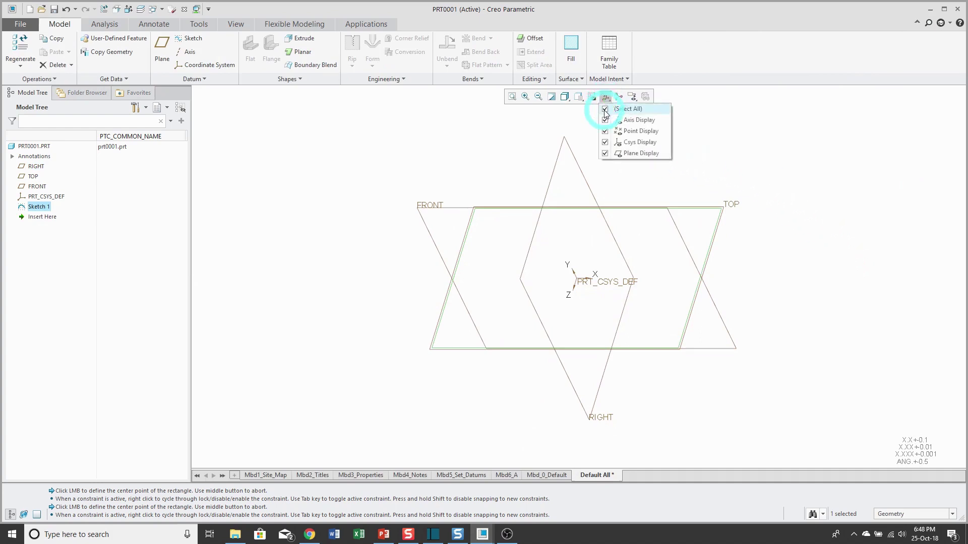
click(605, 109)
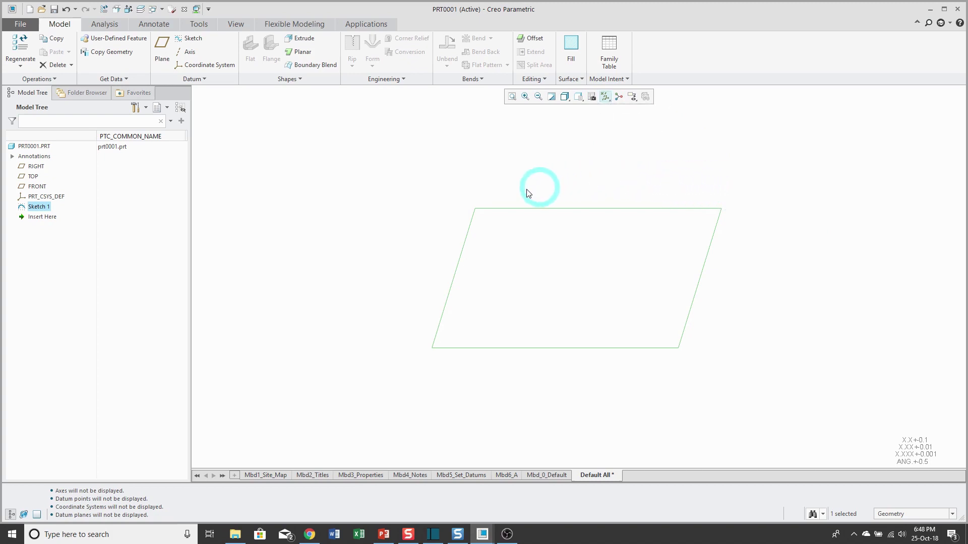
Start a planar first wall from Sketch 1, 0.125 thick, reviewing its References and Properties
click(302, 52)
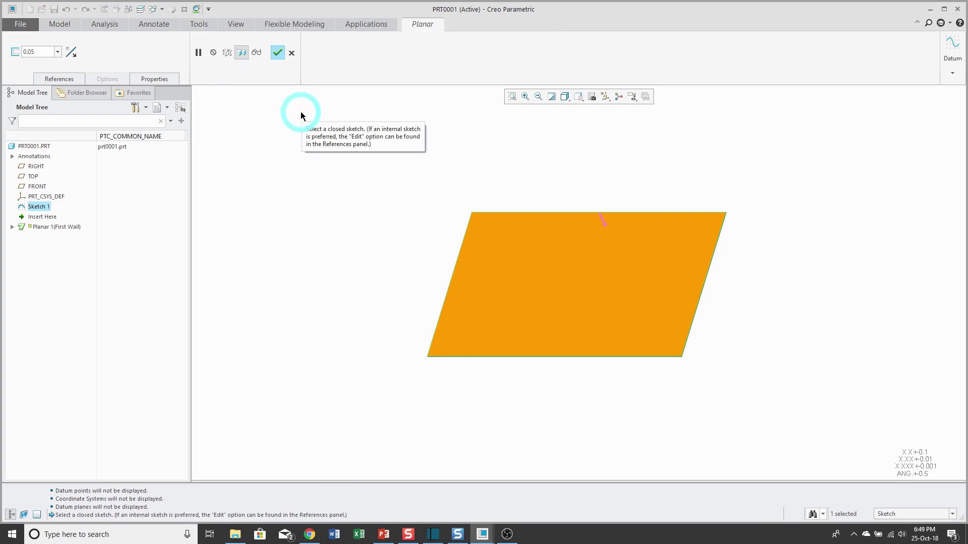
double_click(38, 52)
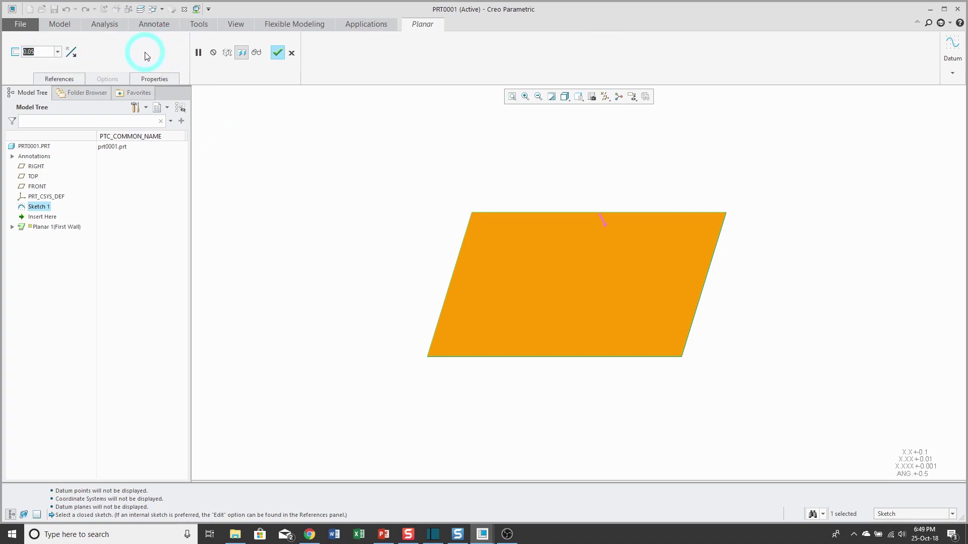
text(.125)
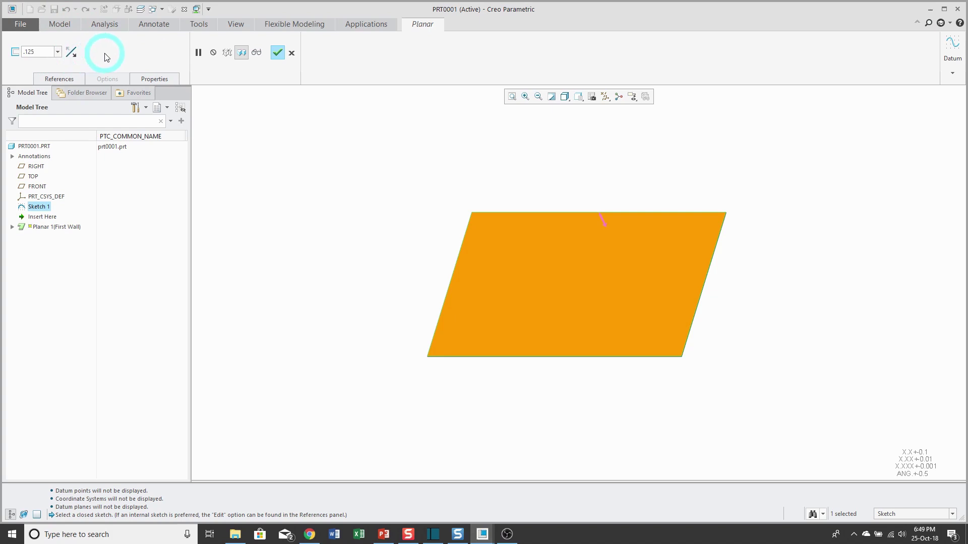
click(63, 81)
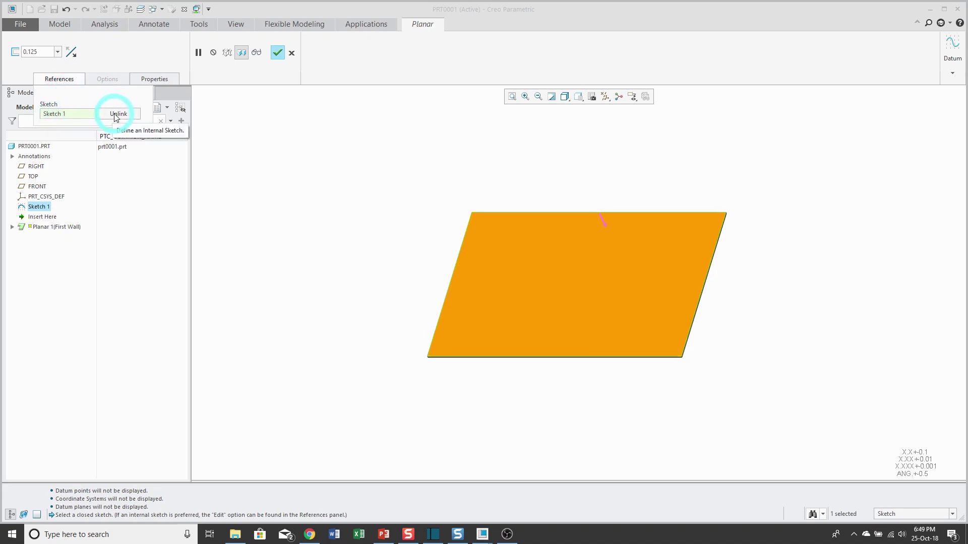
click(151, 79)
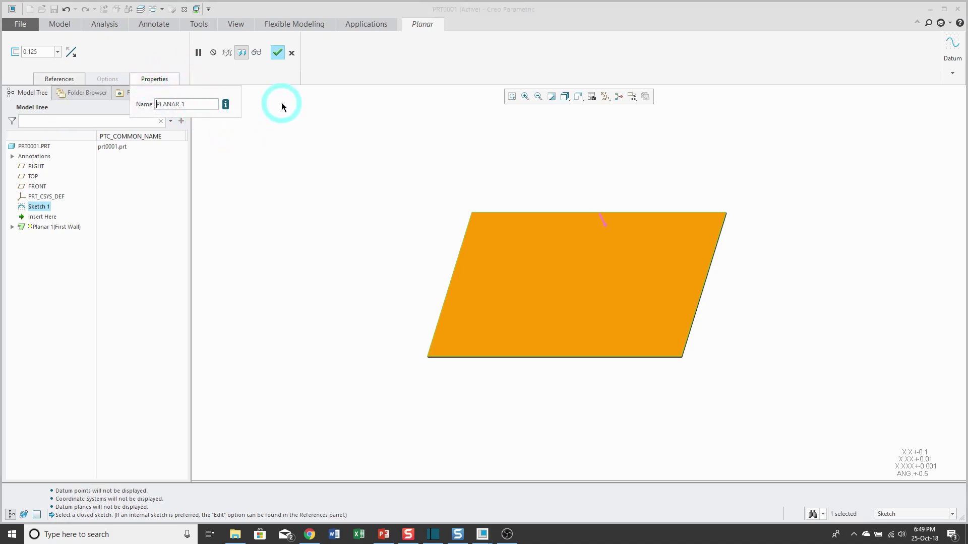
Complete the planar wall, then select Planar 1 in the Model Tree
click(277, 54)
click(280, 166)
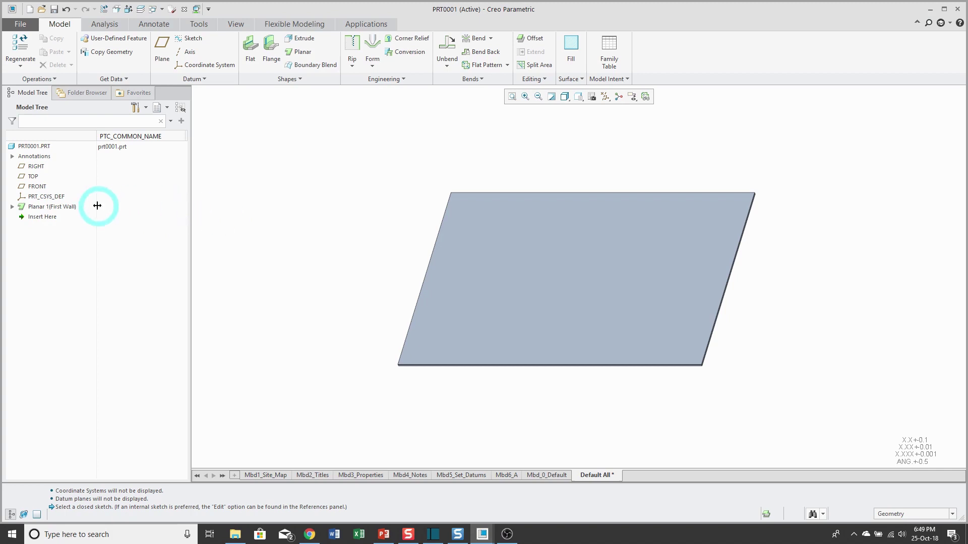
click(68, 207)
Delete the Planar 1 feature from the Model Tree and confirm the deletion
right_click(67, 208)
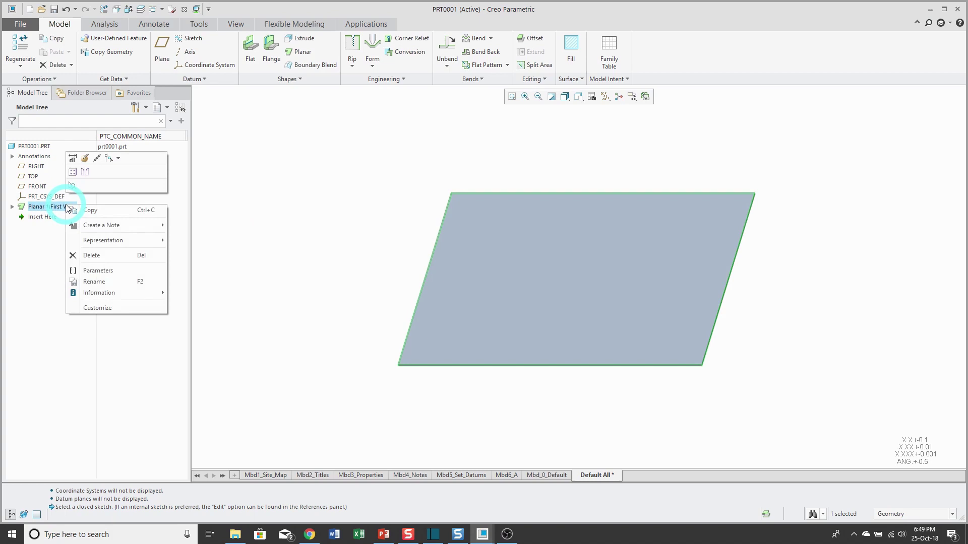
click(93, 255)
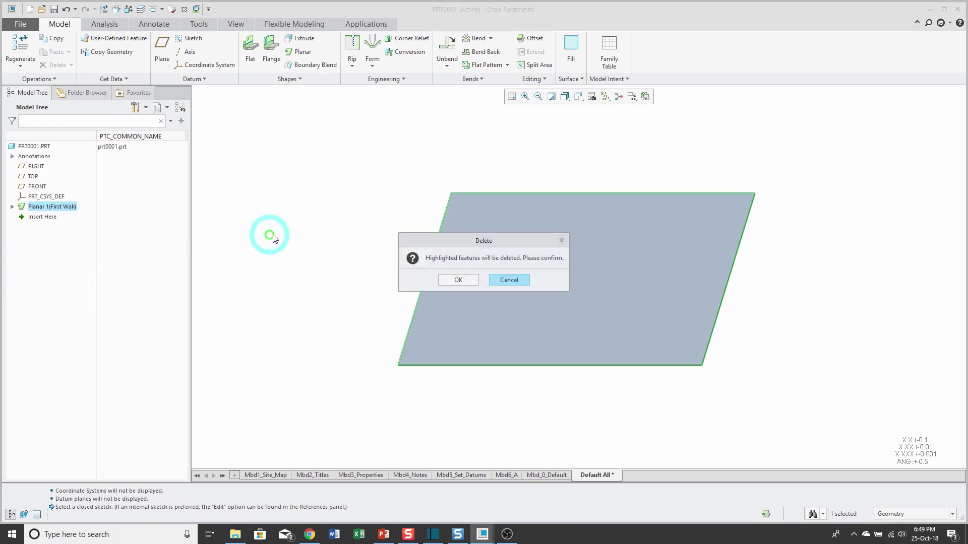
click(455, 280)
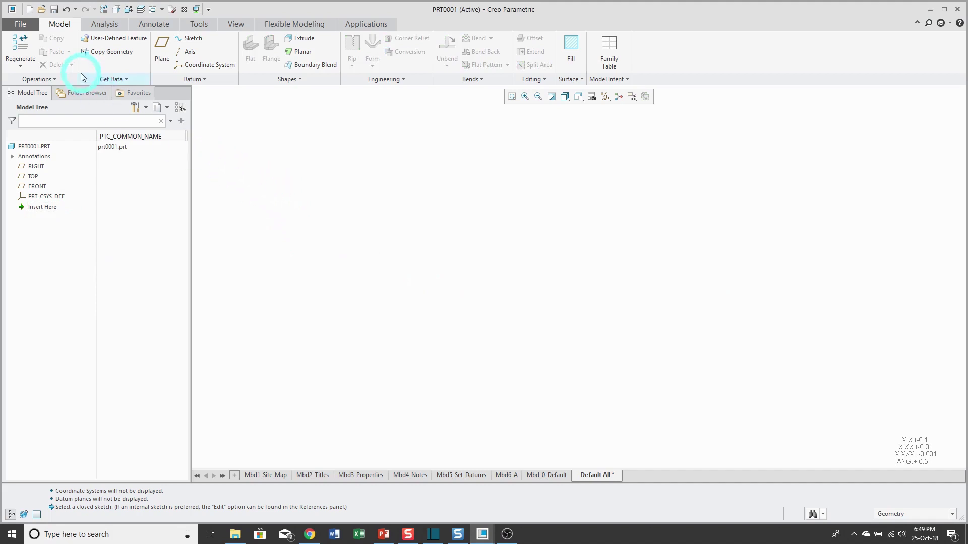
Create solid part prt0002 and convert it to sheetmetal
click(30, 8)
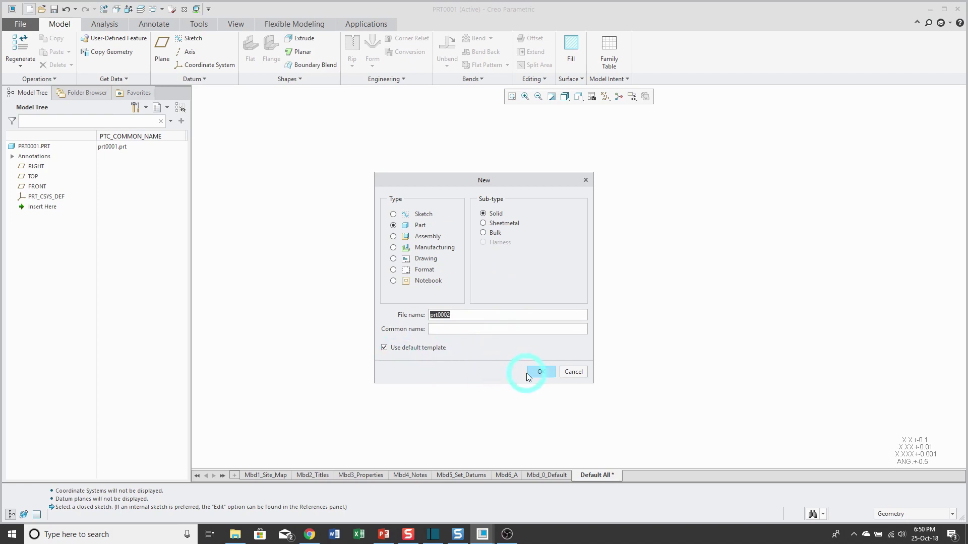
click(540, 371)
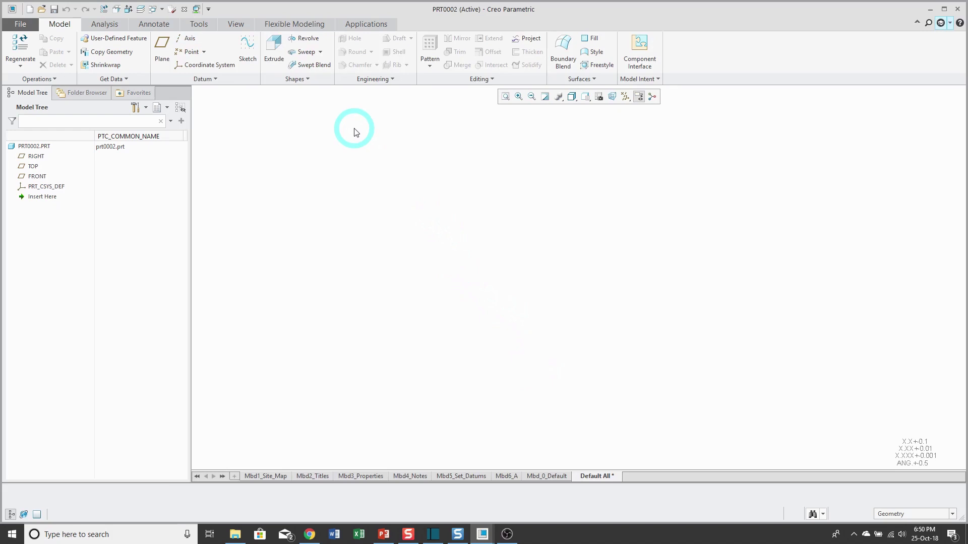
click(38, 79)
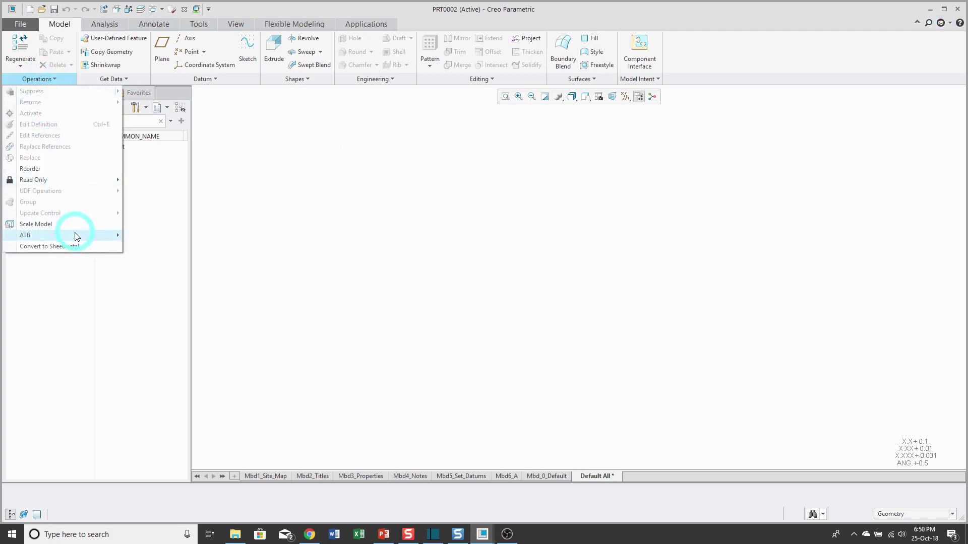
click(71, 246)
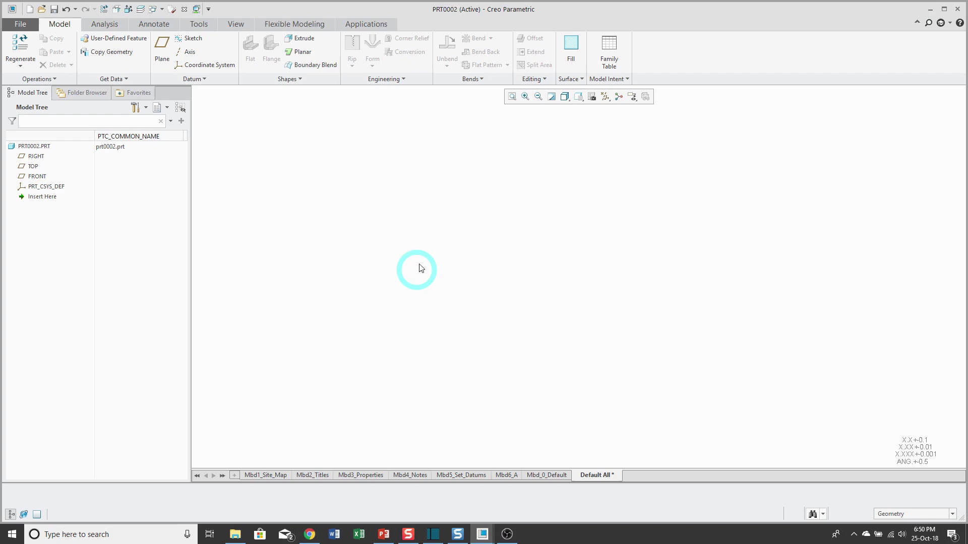
Turn all datum displays back on
click(607, 97)
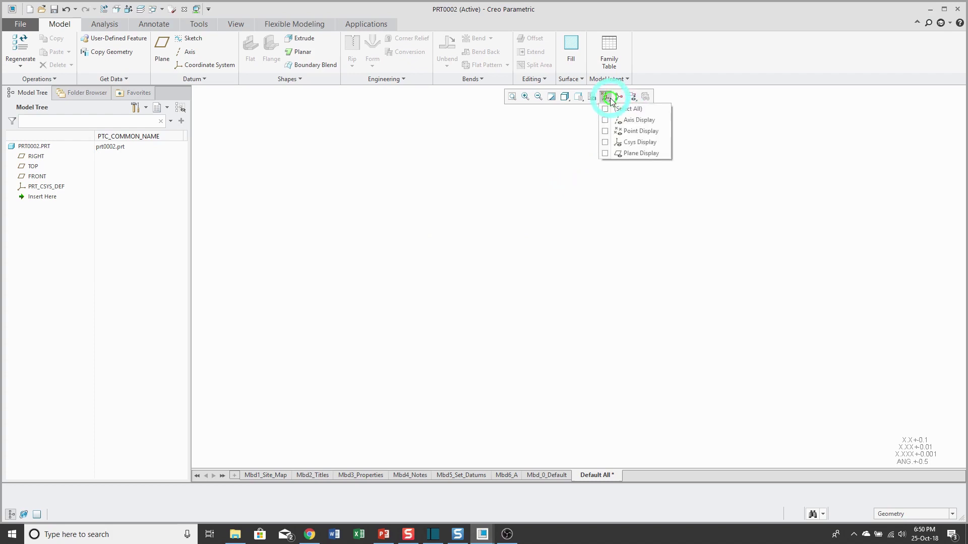
click(605, 109)
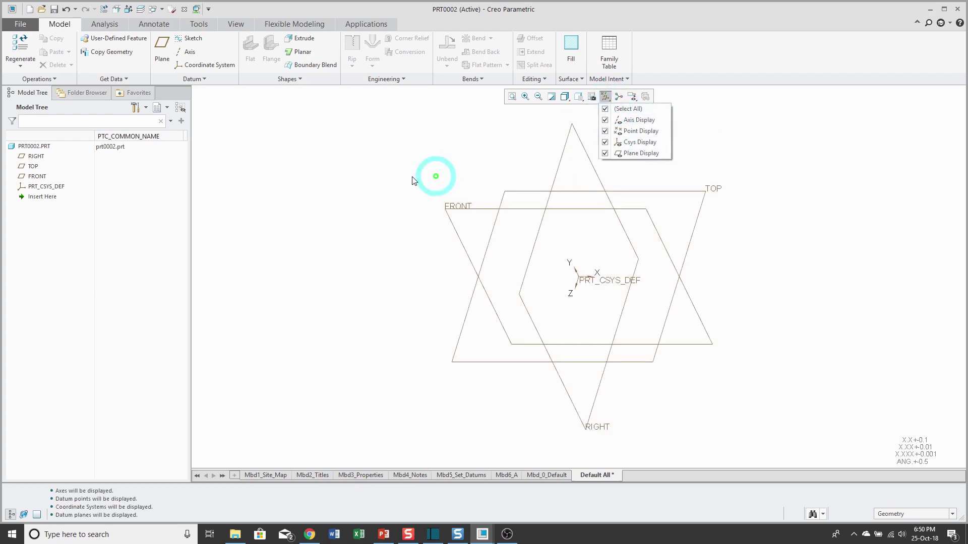
click(346, 168)
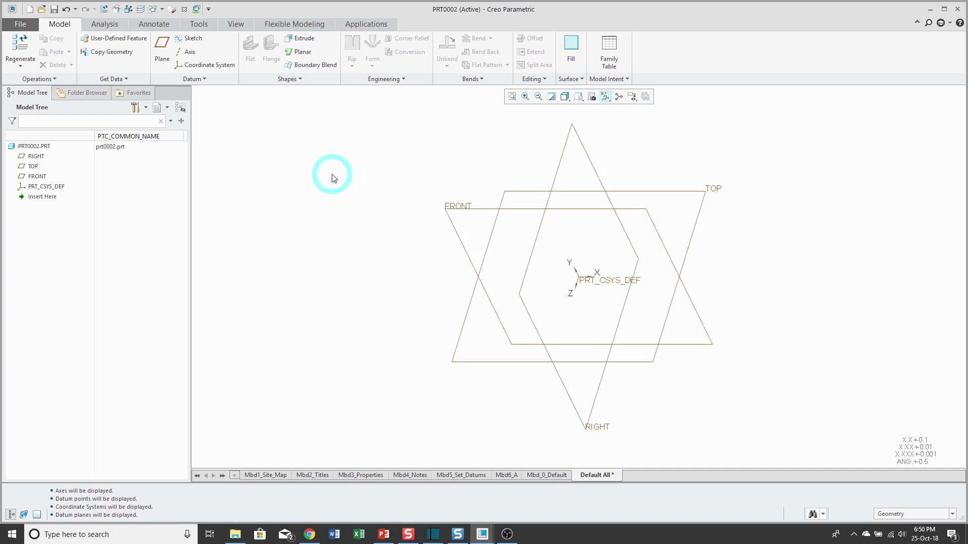
Start a sketch on the FRONT plane and view it straight on
click(189, 40)
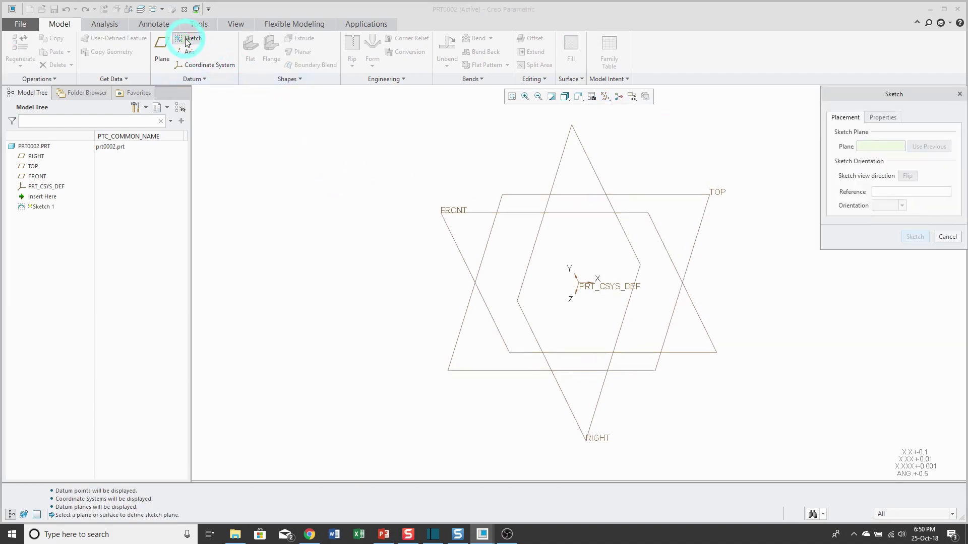
click(448, 211)
click(914, 236)
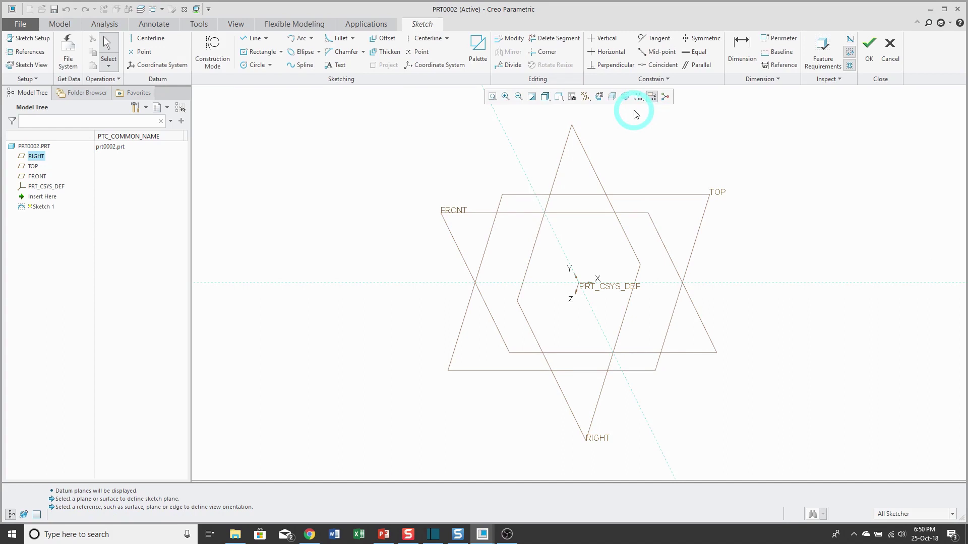
click(598, 96)
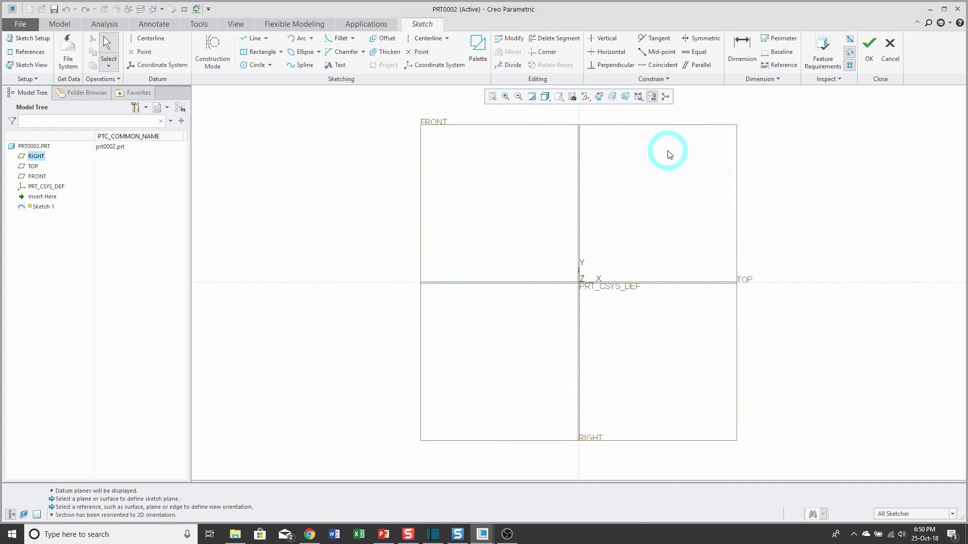
Draw a three-line U profile on the FRONT sketch, then undo it
click(250, 44)
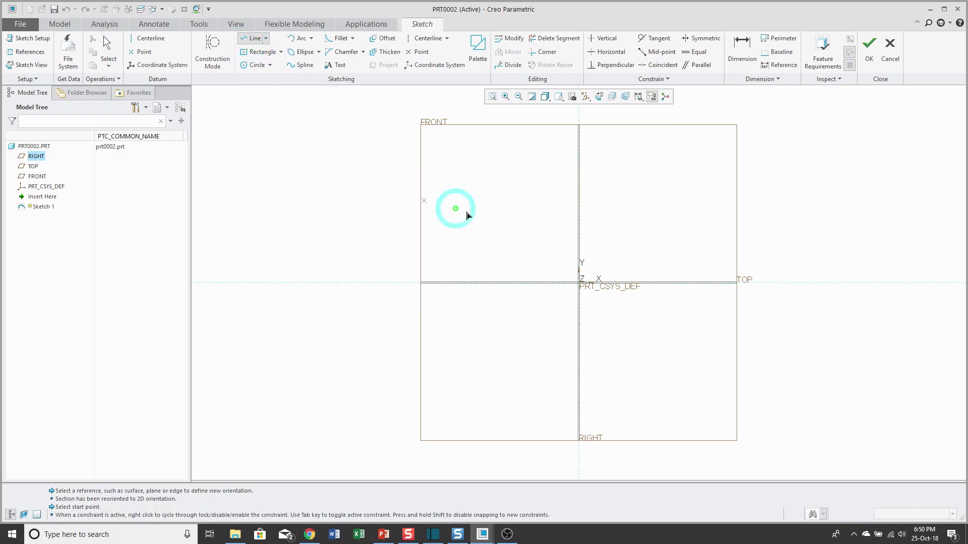
click(581, 219)
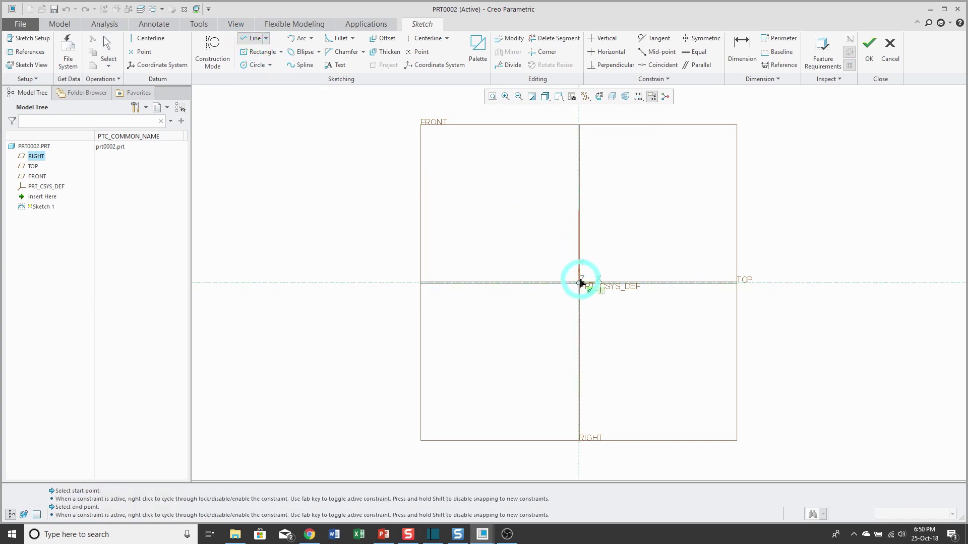
click(579, 281)
click(741, 281)
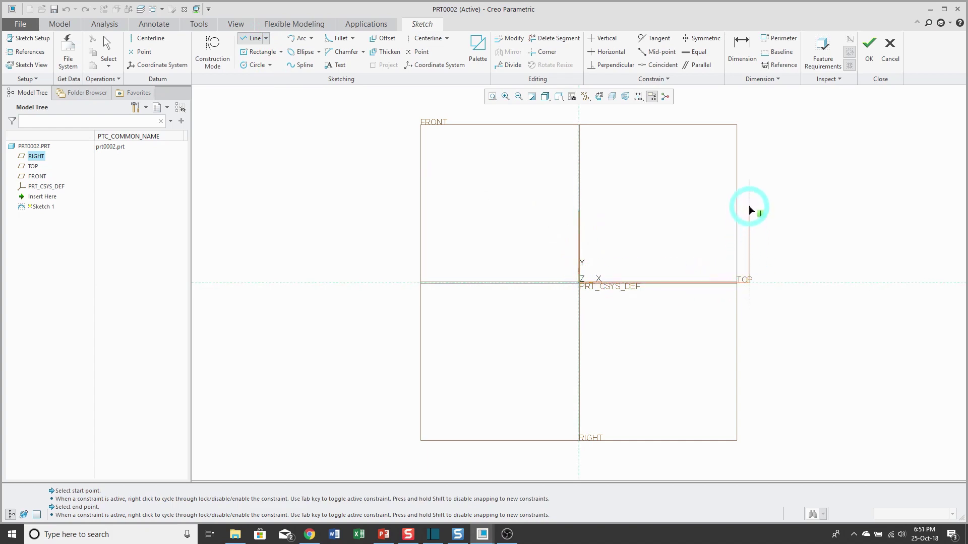
click(749, 209)
middle_click(834, 217)
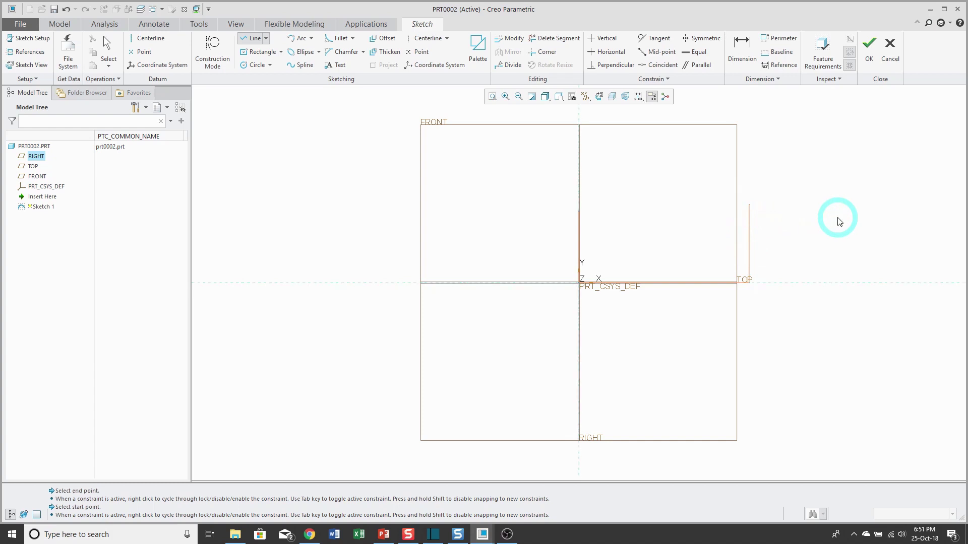
middle_click(835, 216)
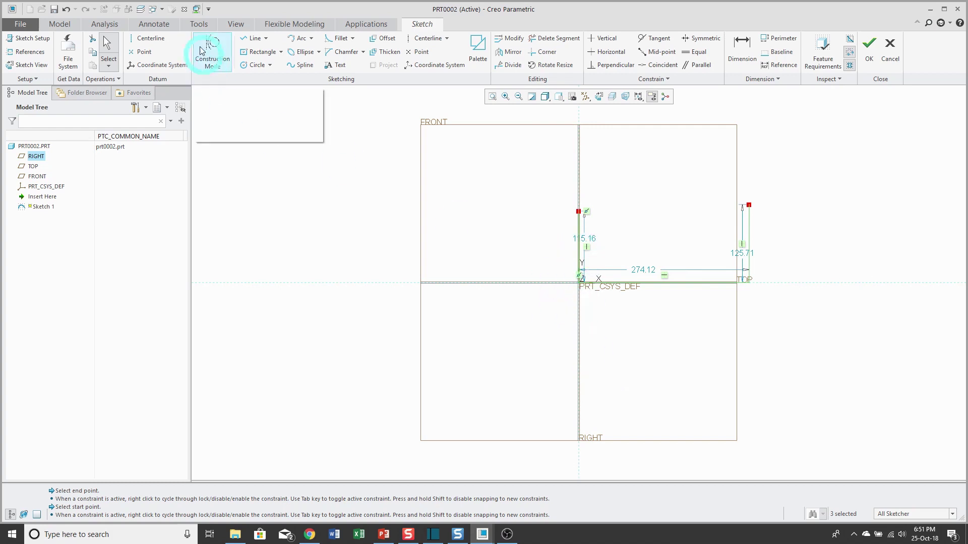
click(67, 10)
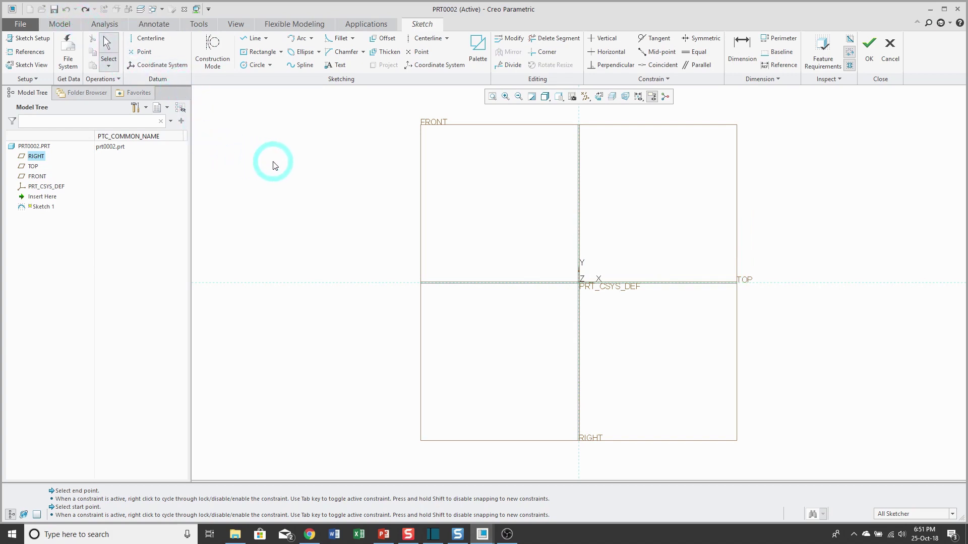
Add a vertical centerline on the reference and hide all datum displays
click(426, 38)
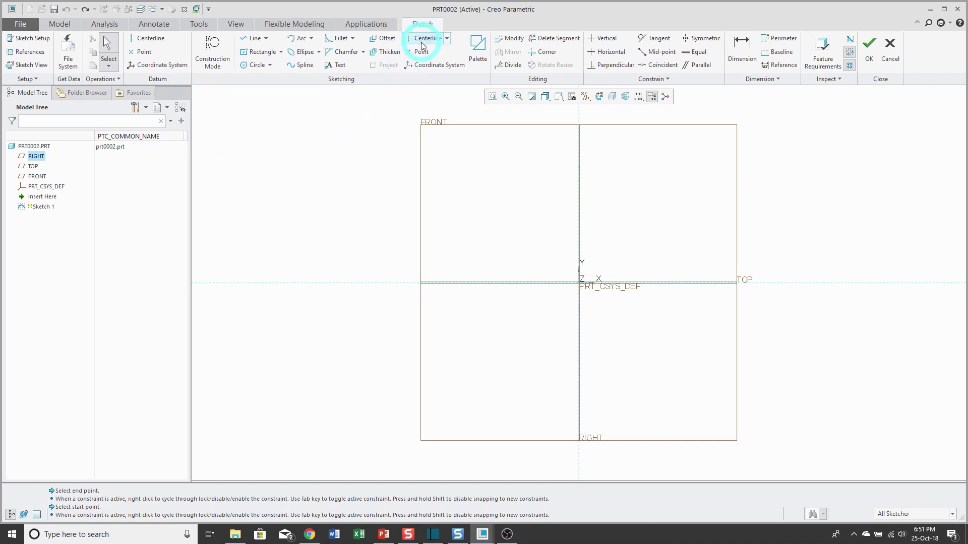
click(579, 160)
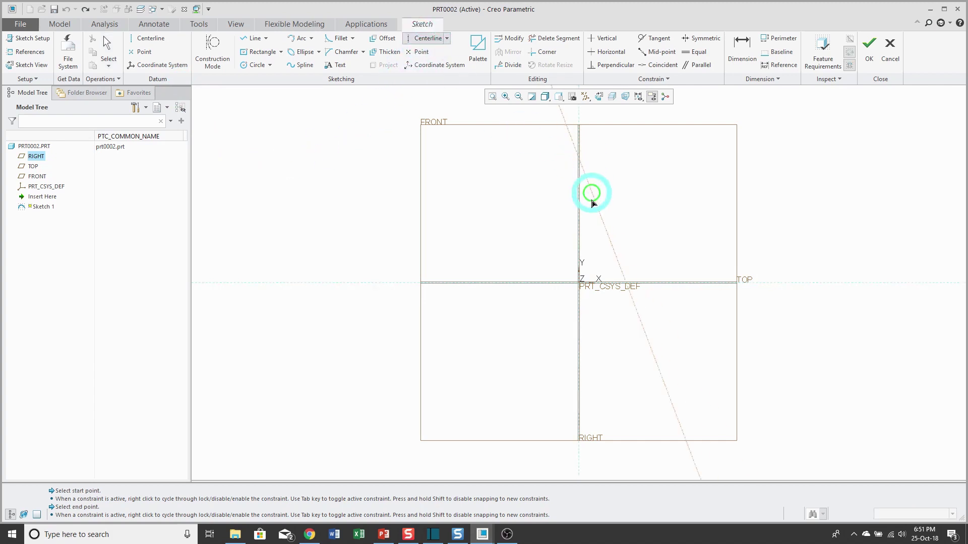
click(579, 315)
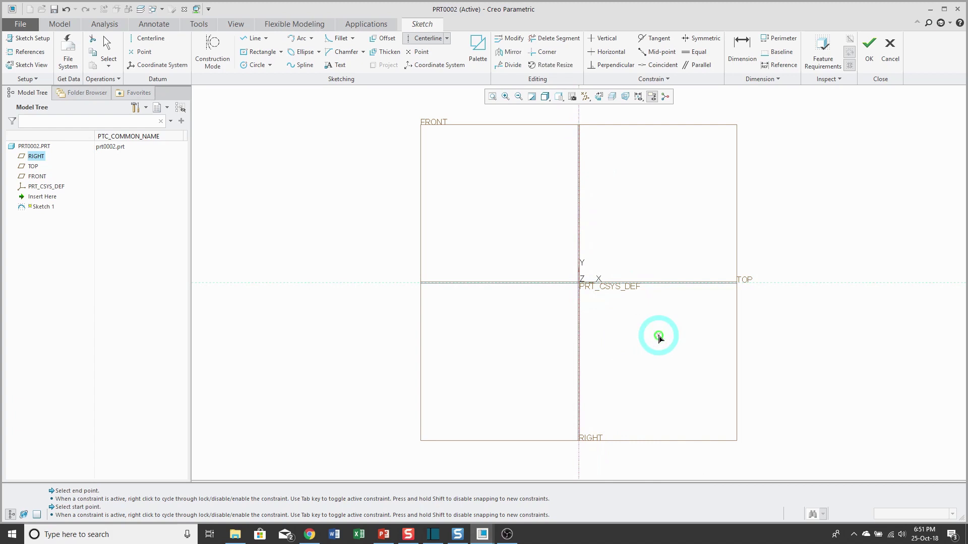
middle_click(654, 203)
click(586, 96)
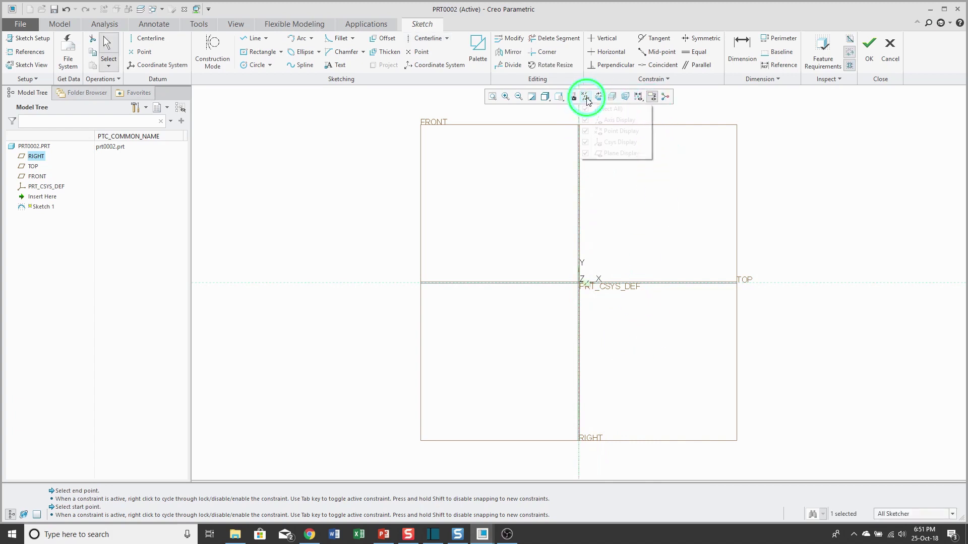
click(585, 109)
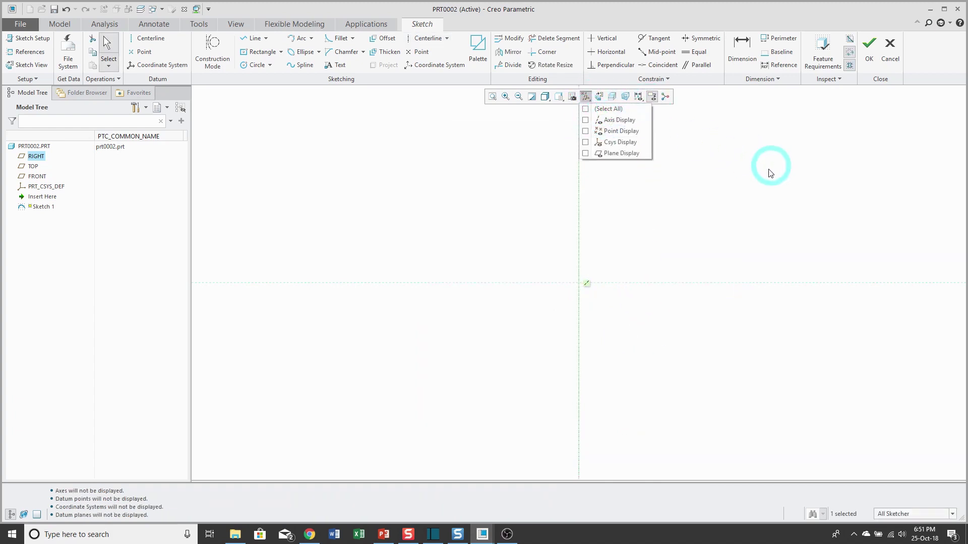
click(719, 191)
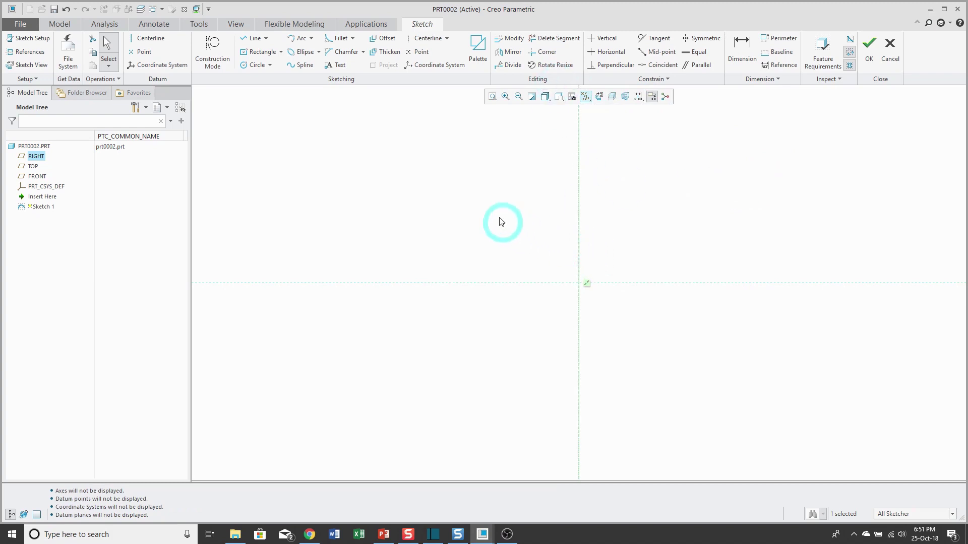
Draw a horizontal base line on the horizontal reference and dimension it to 12.00
click(249, 43)
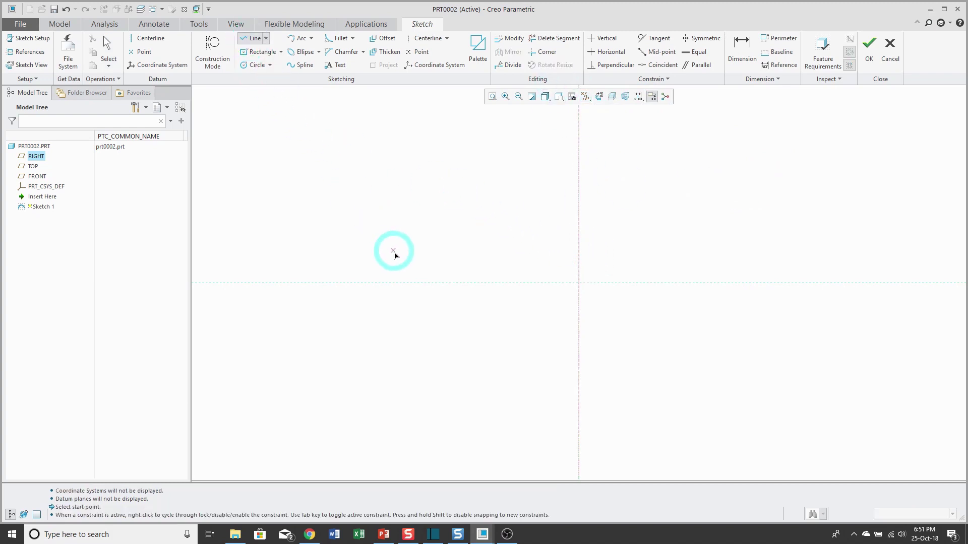
click(406, 284)
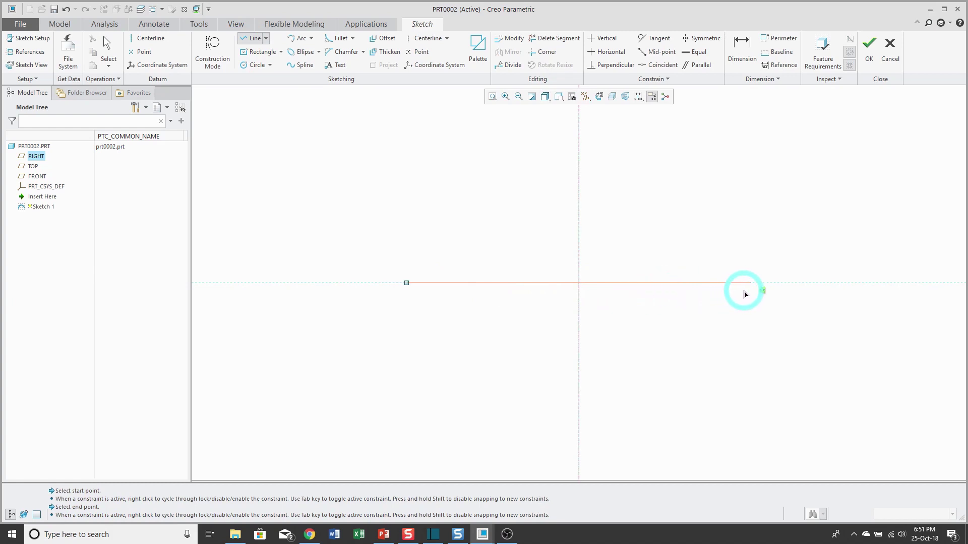
click(749, 284)
middle_click(751, 343)
middle_click(751, 341)
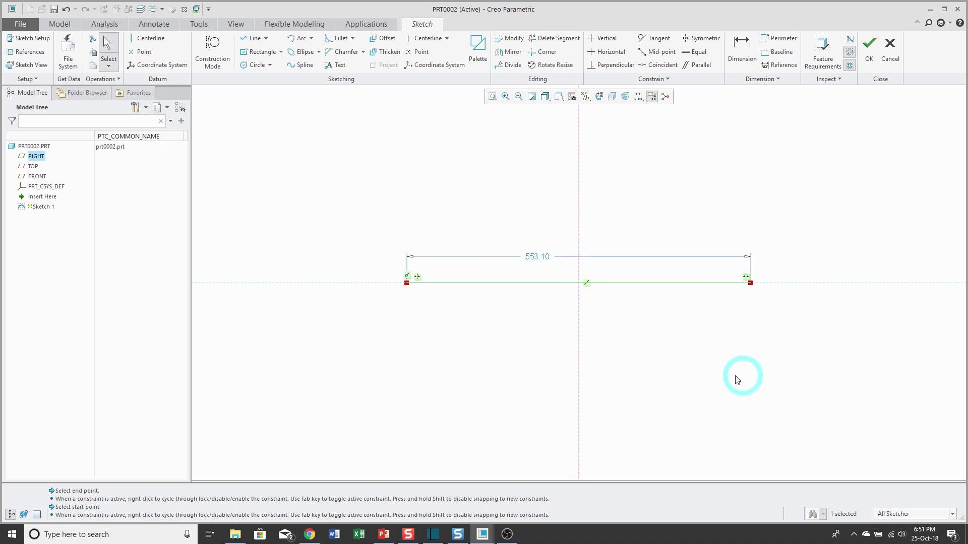
double_click(538, 258)
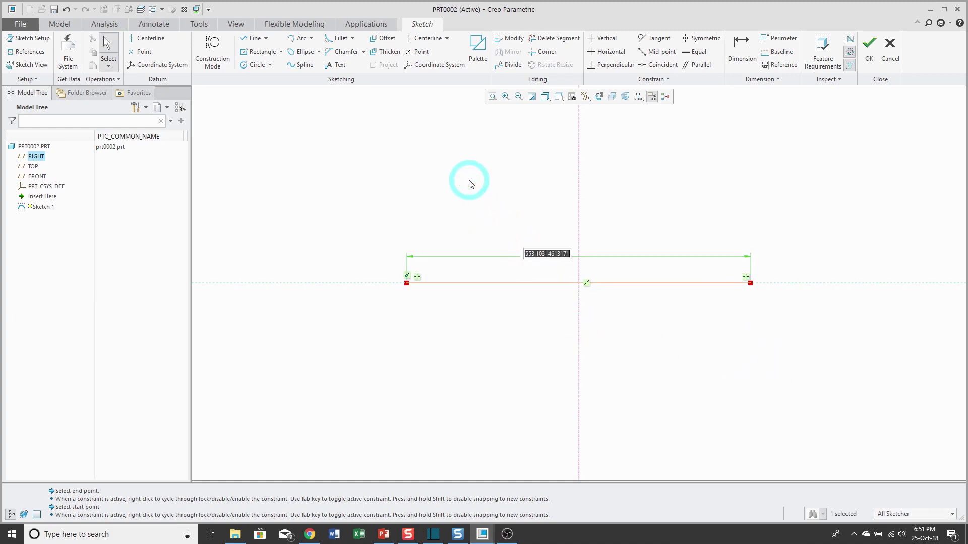
text(12)
key(Return)
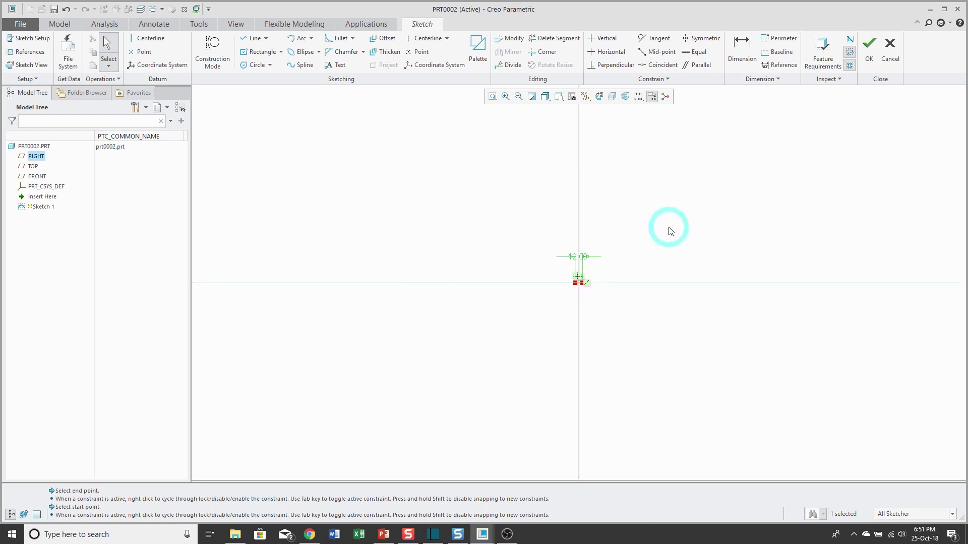
scroll(579, 243, up, 10)
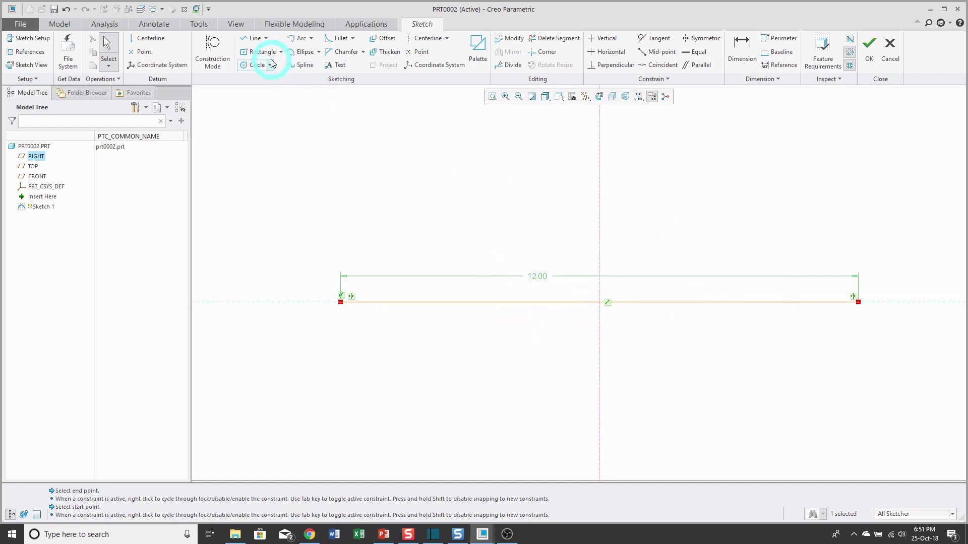
Draw a vertical left leg rising from the base line's left end
click(252, 40)
click(340, 301)
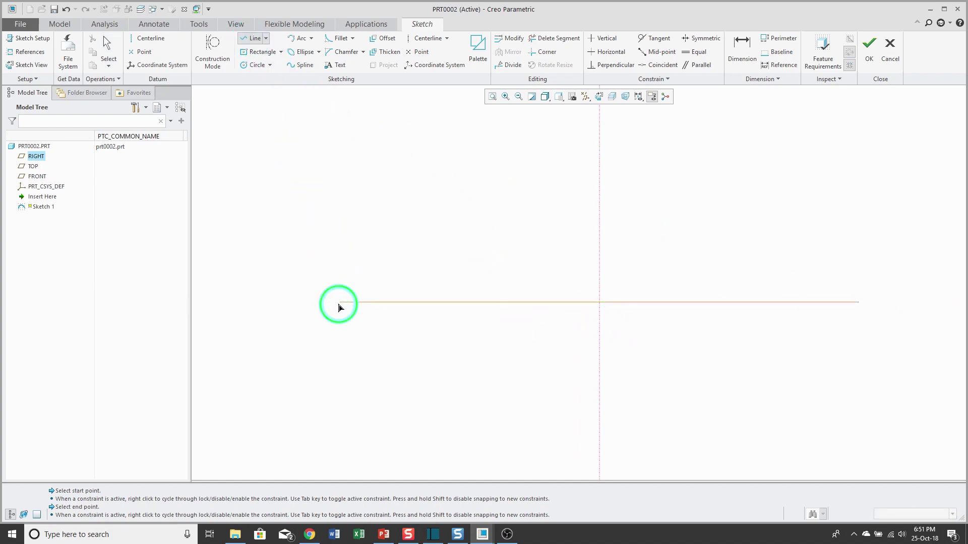
click(341, 264)
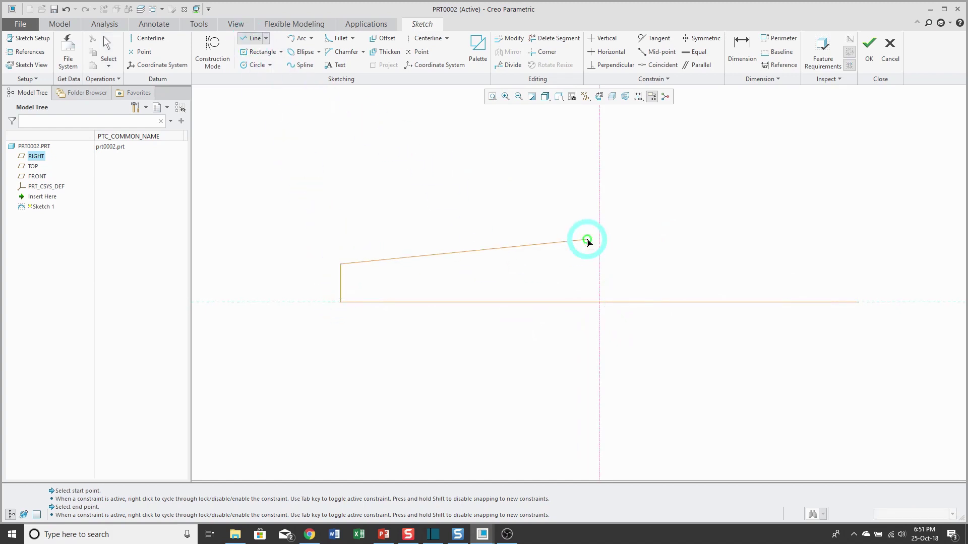
middle_click(559, 255)
Draw the right vertical leg rising from the base line's right end
click(808, 308)
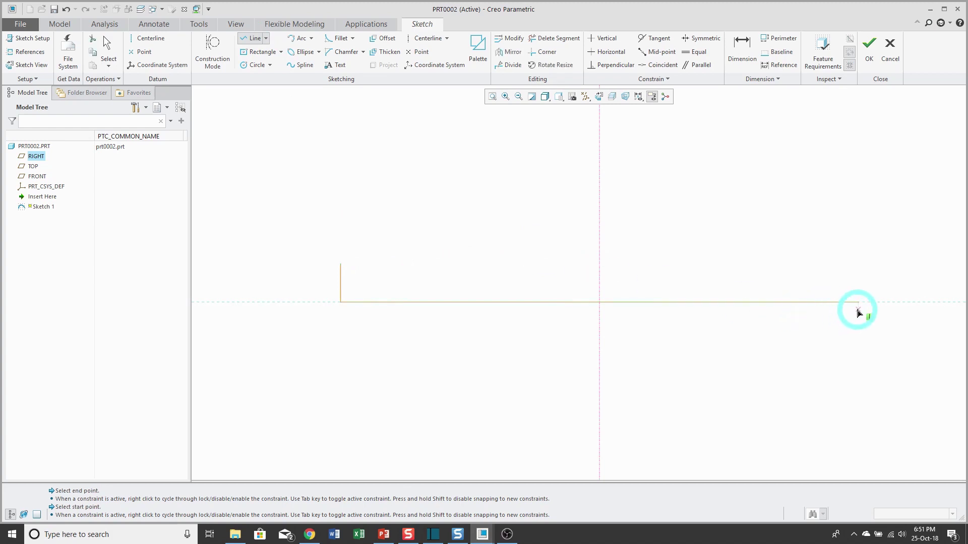
click(860, 297)
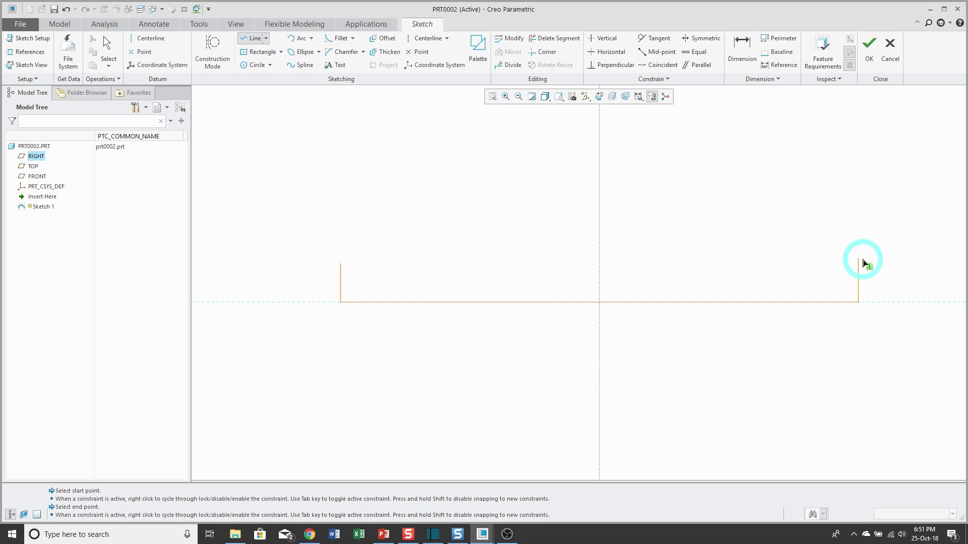
click(863, 261)
middle_click(877, 200)
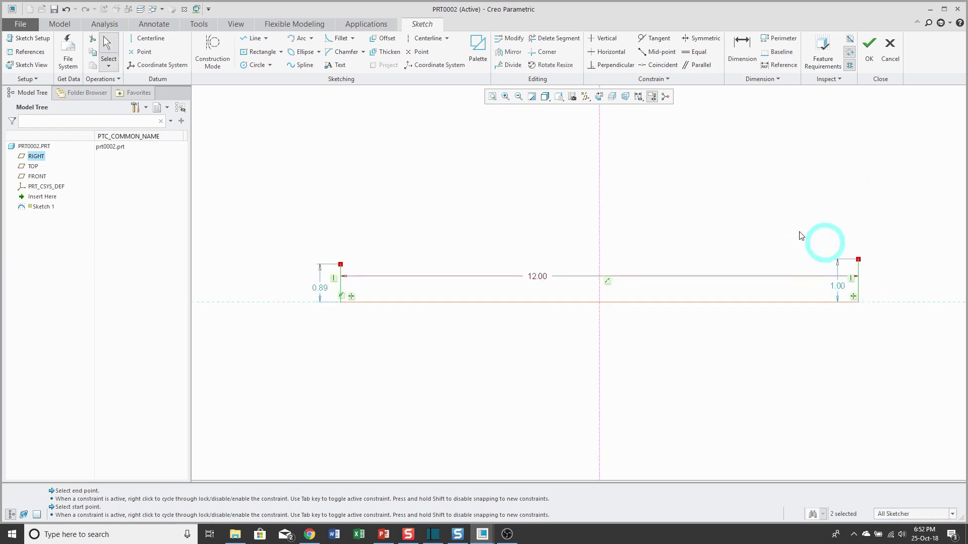
Constrain both legs equal and set their height to 1.50
click(695, 52)
click(859, 283)
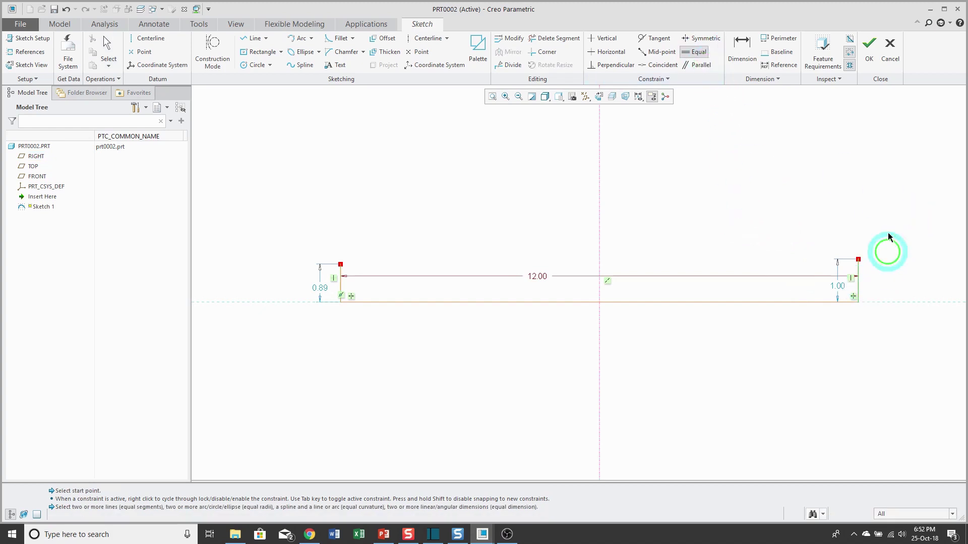
click(332, 278)
click(393, 191)
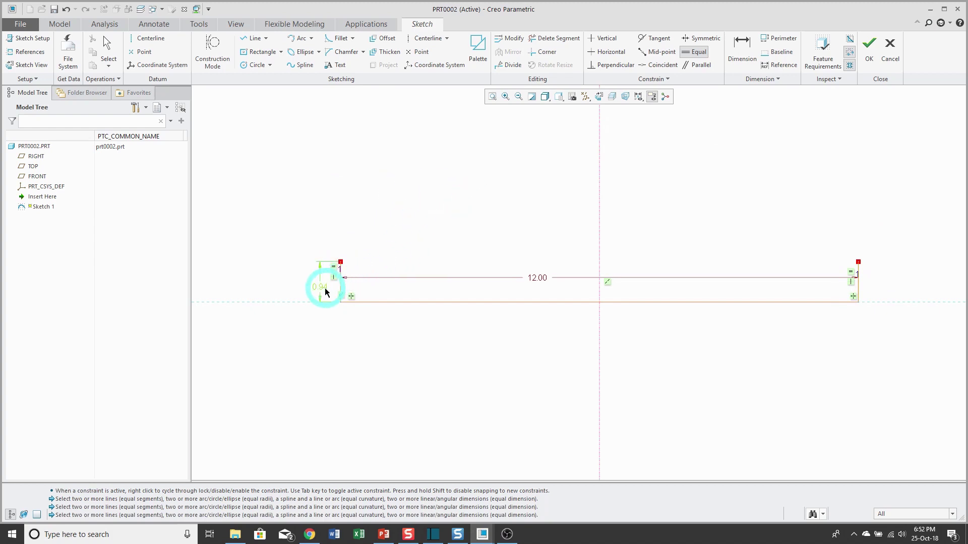
click(338, 266)
click(449, 122)
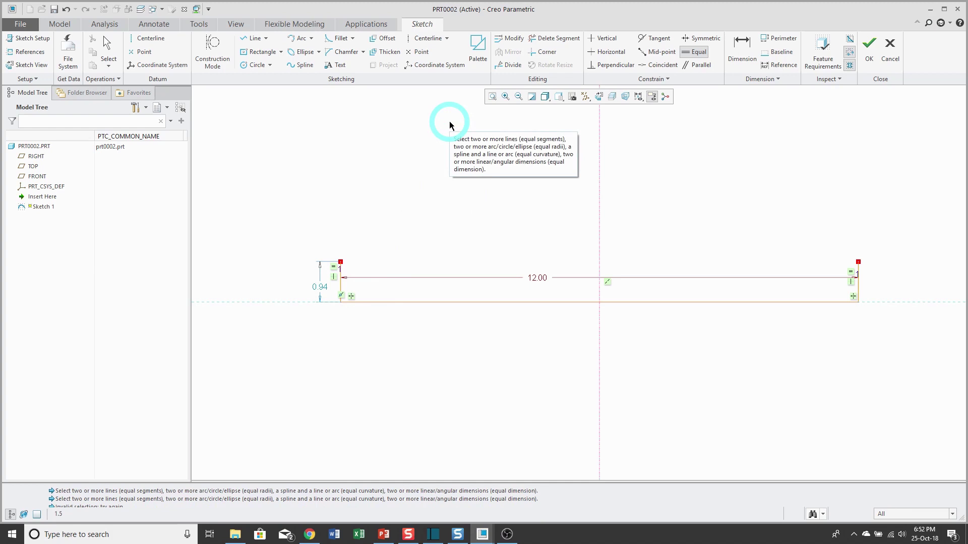
click(323, 291)
middle_click(272, 266)
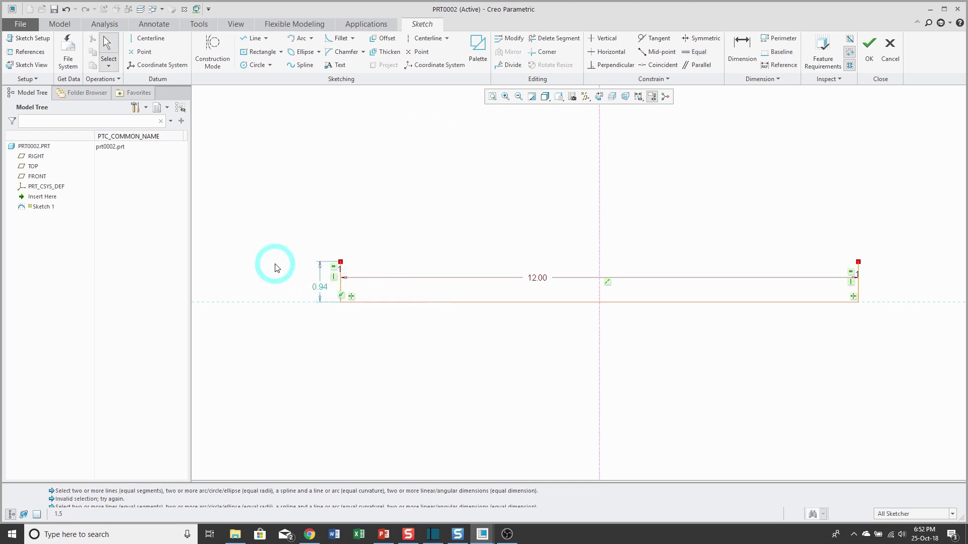
double_click(320, 286)
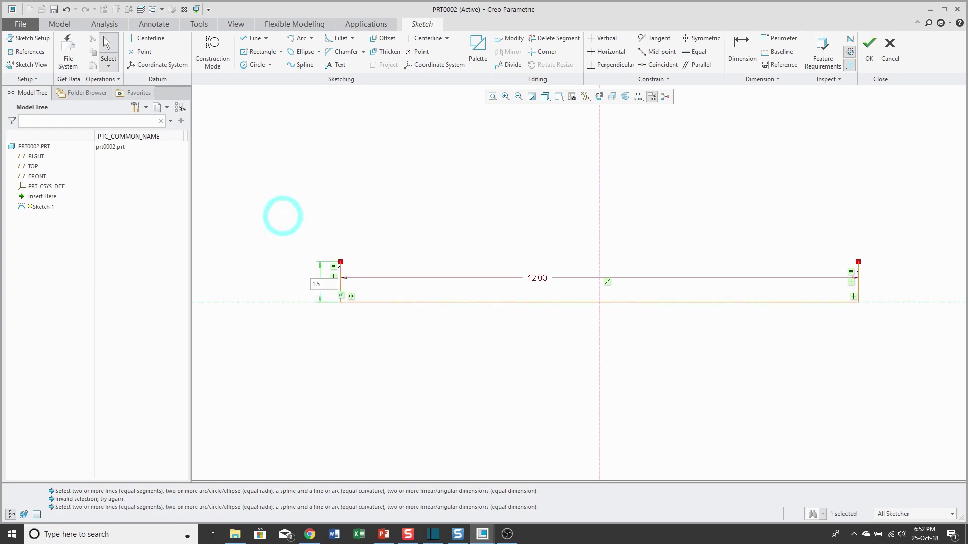
text(1.5)
key(Return)
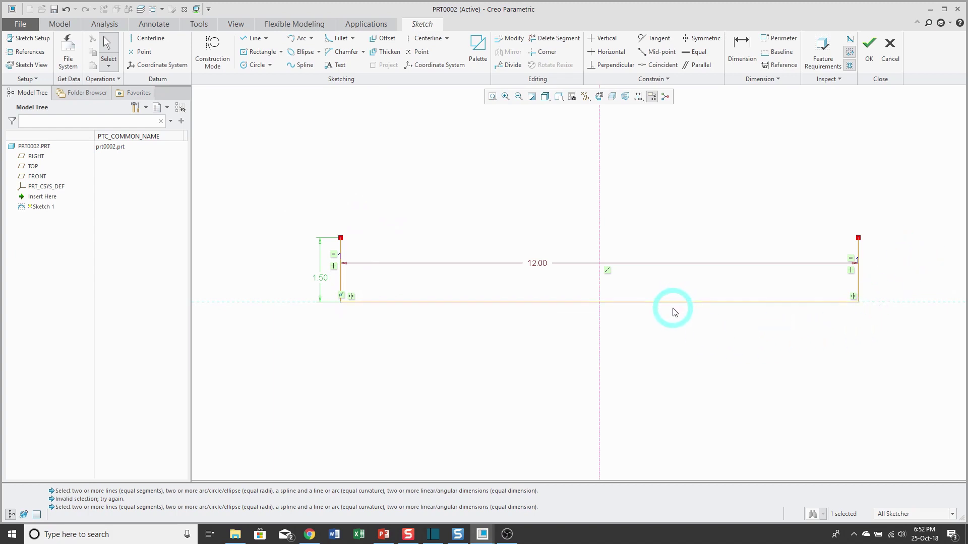
Exit the sketch and extrude the U profile Blind to a depth of 10.00
click(870, 53)
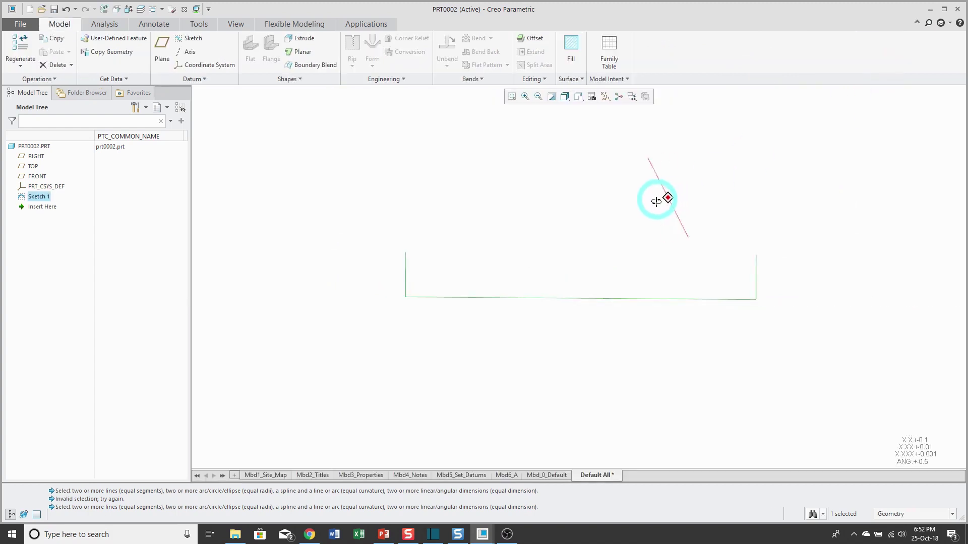
middle_drag(656, 202, 650, 223)
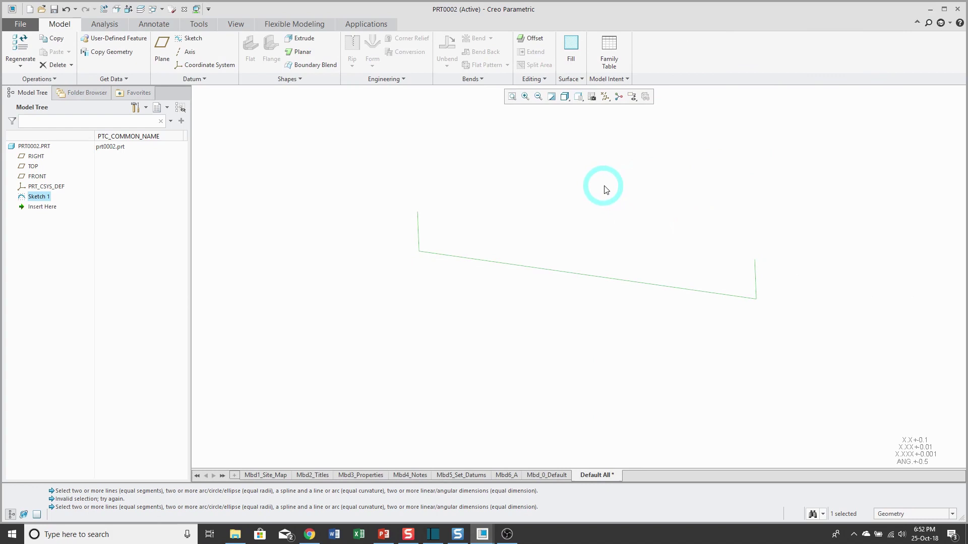
click(308, 39)
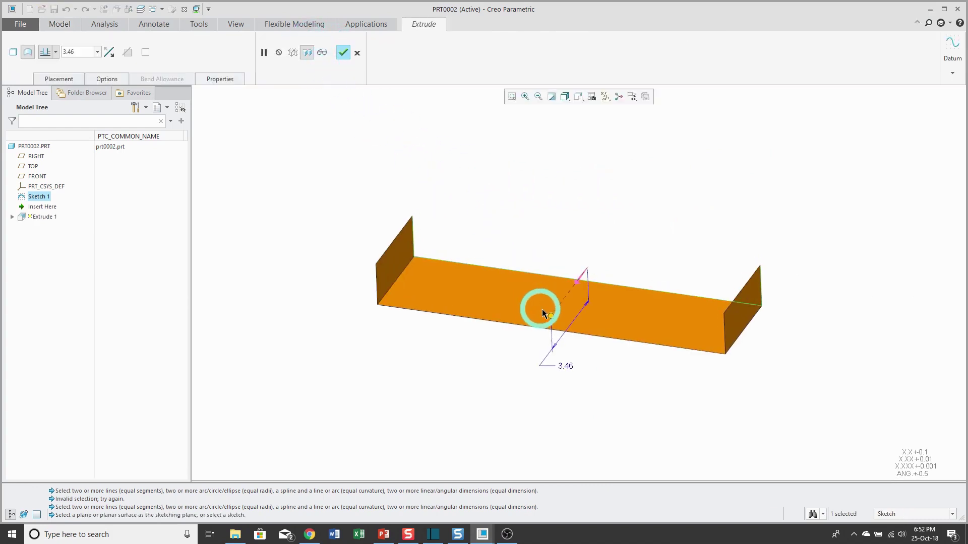
drag(542, 309, 486, 383)
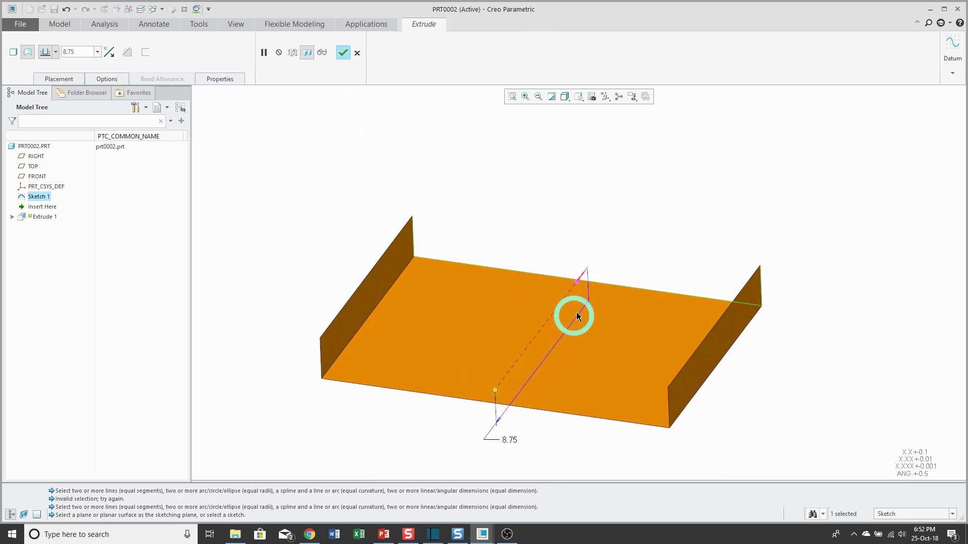
shift+middle_drag(577, 283, 576, 282)
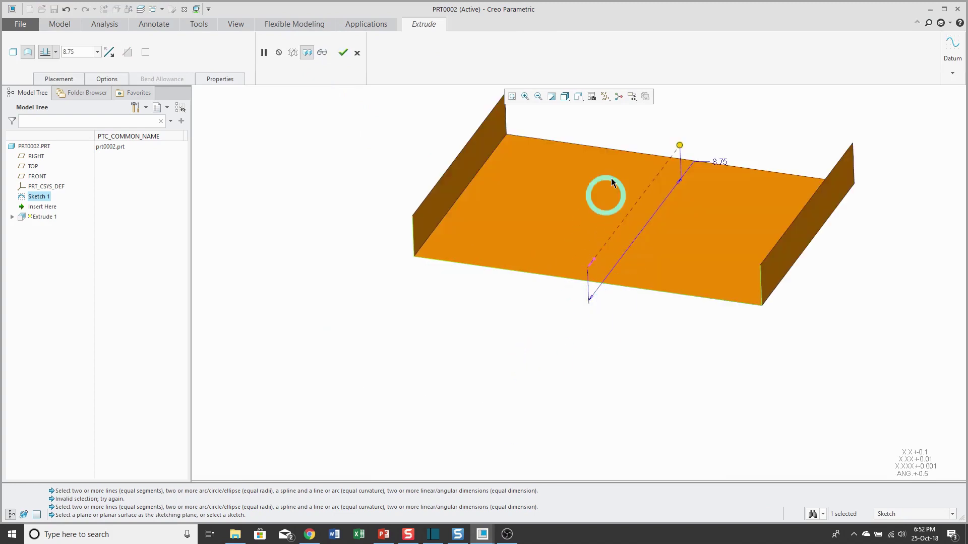
scroll(630, 227, down, 2)
scroll(638, 222, up, 3)
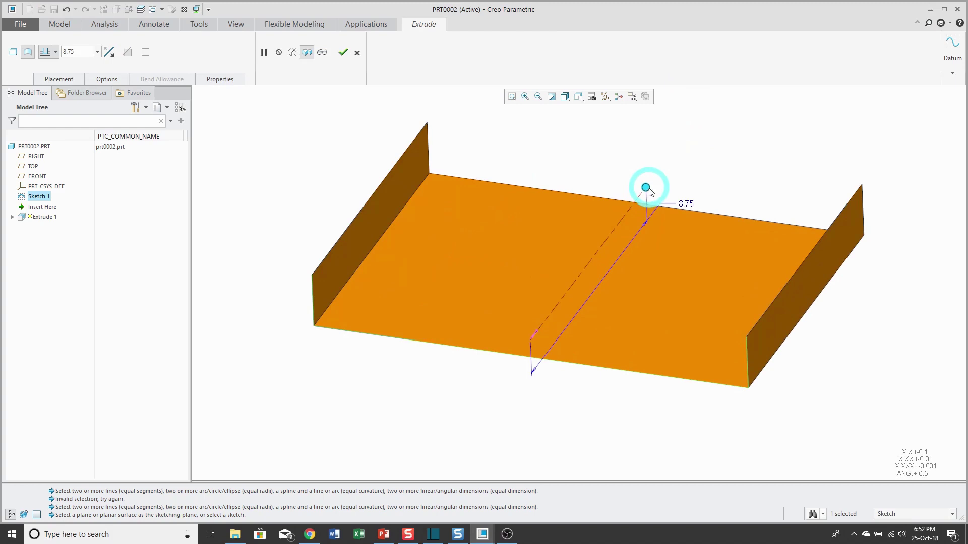
drag(648, 192, 663, 160)
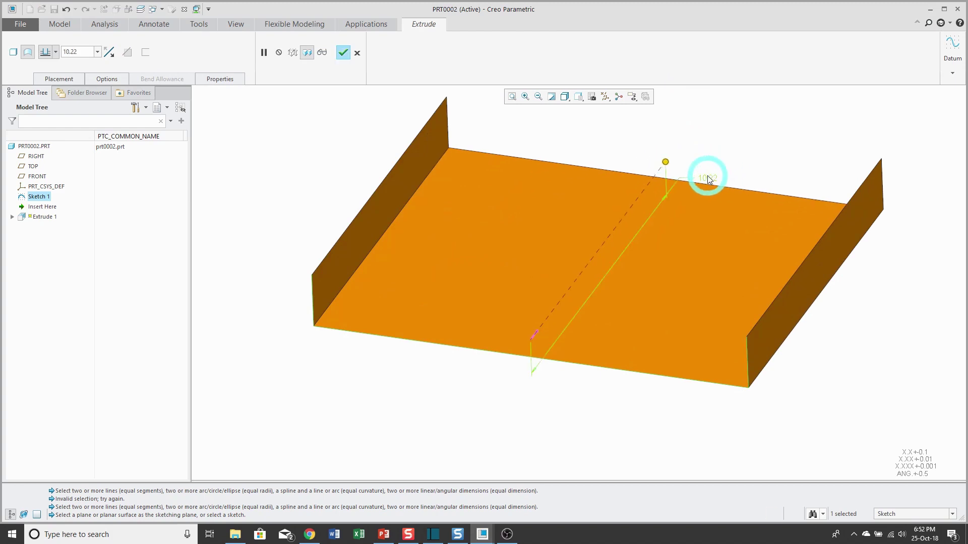
double_click(707, 175)
text(10)
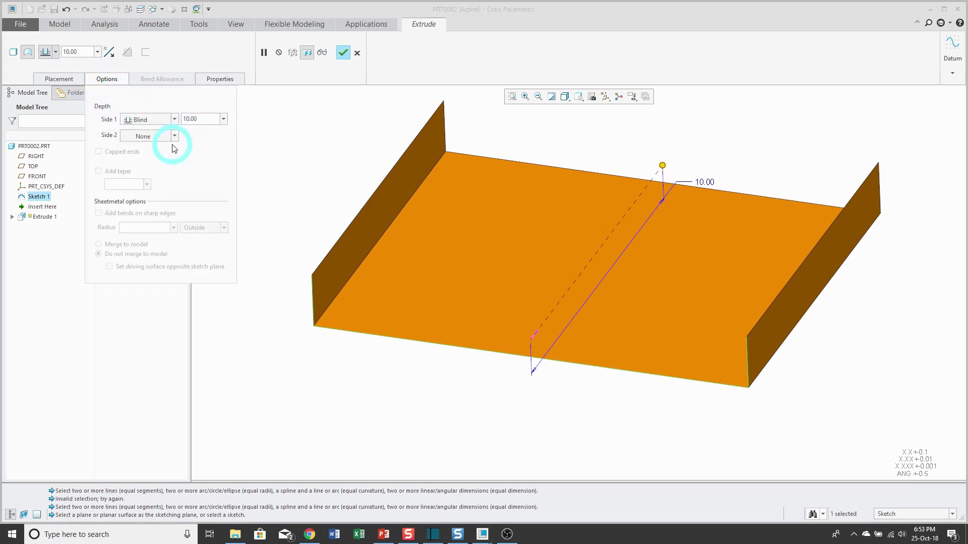
Turn the extrusion into a sheet metal wall 0.125 thick
click(16, 56)
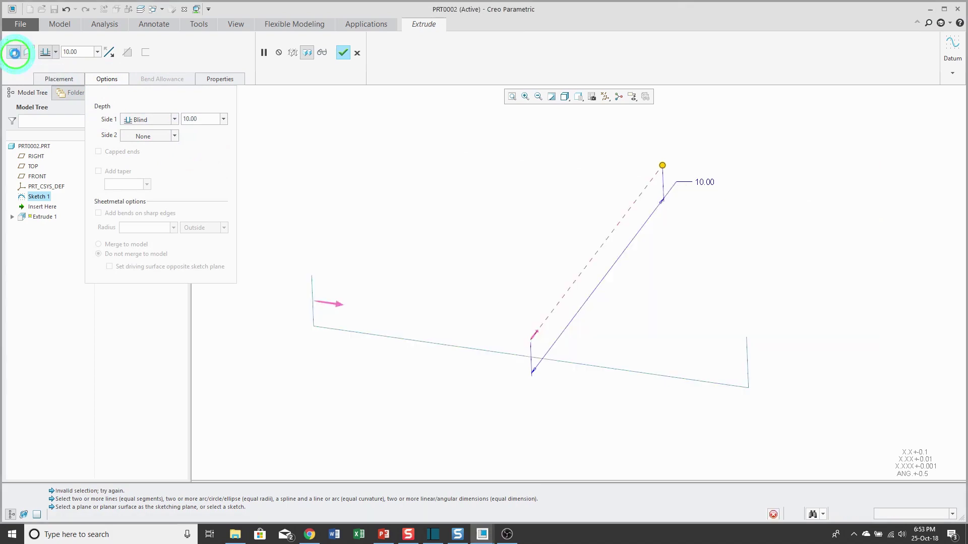
click(162, 52)
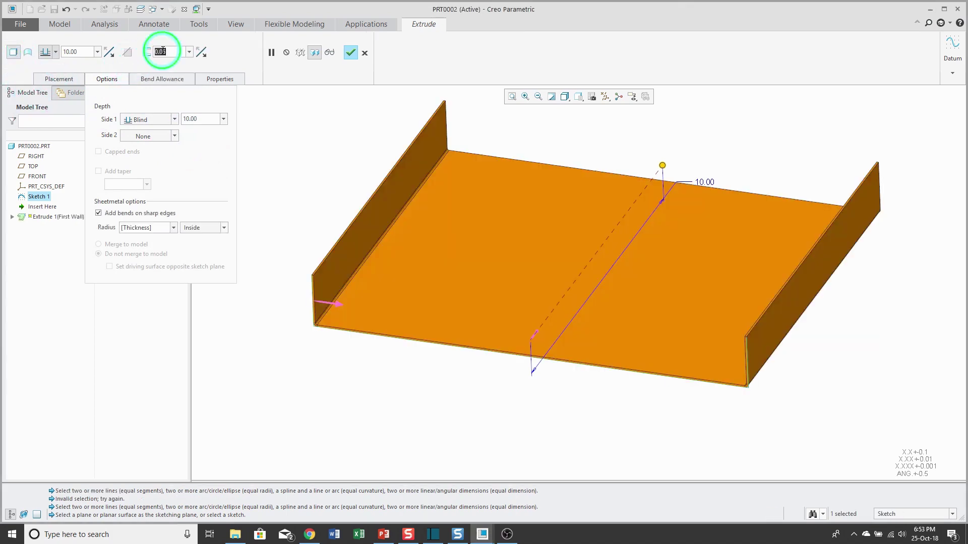
key(BackSpace)
text(0.125)
key(Return)
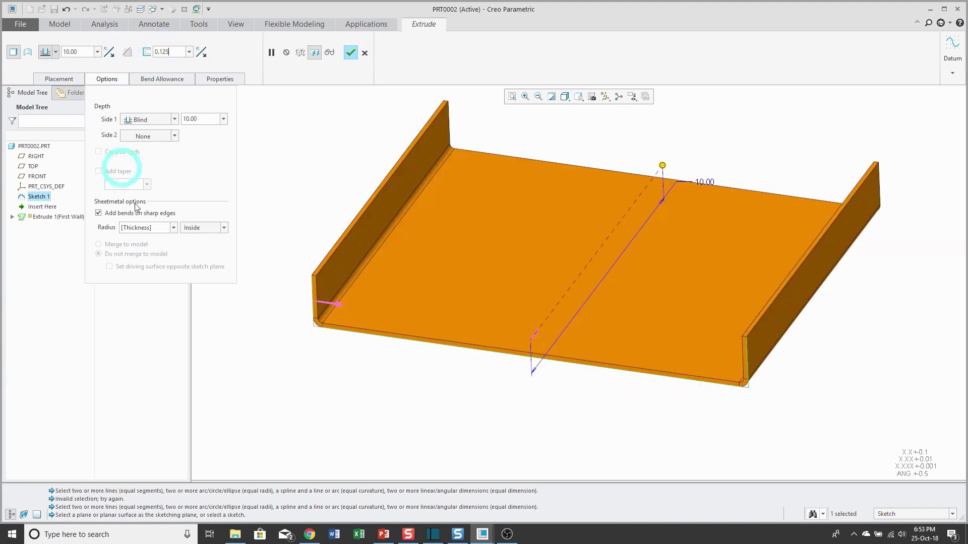
scroll(334, 307, down, 4)
scroll(318, 299, up, 3)
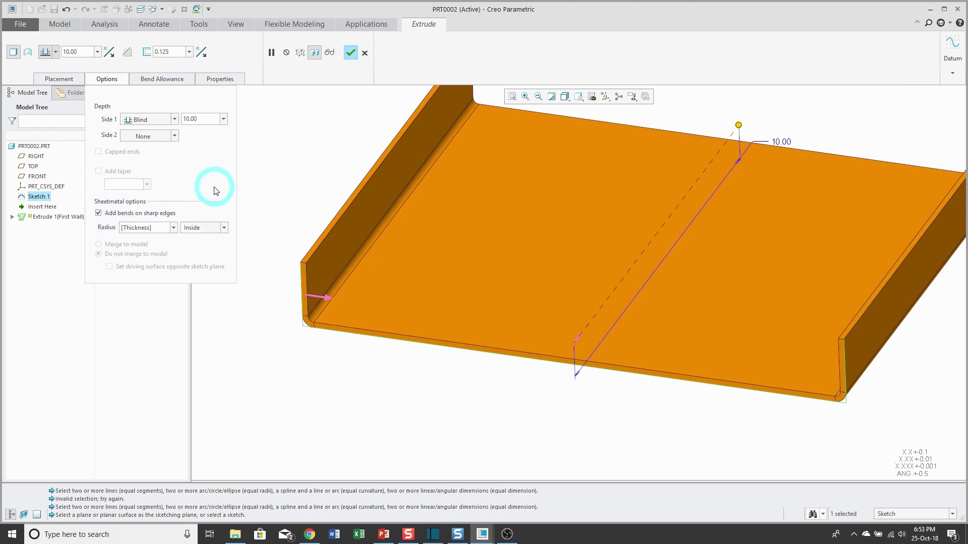
Set the inside bend radius to 0.50 so the corners are rounded
click(174, 228)
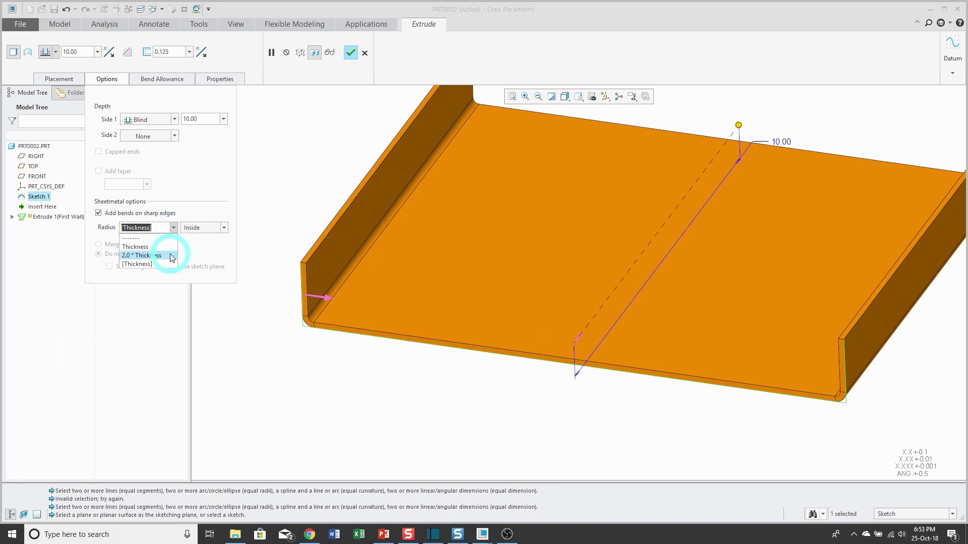
click(160, 228)
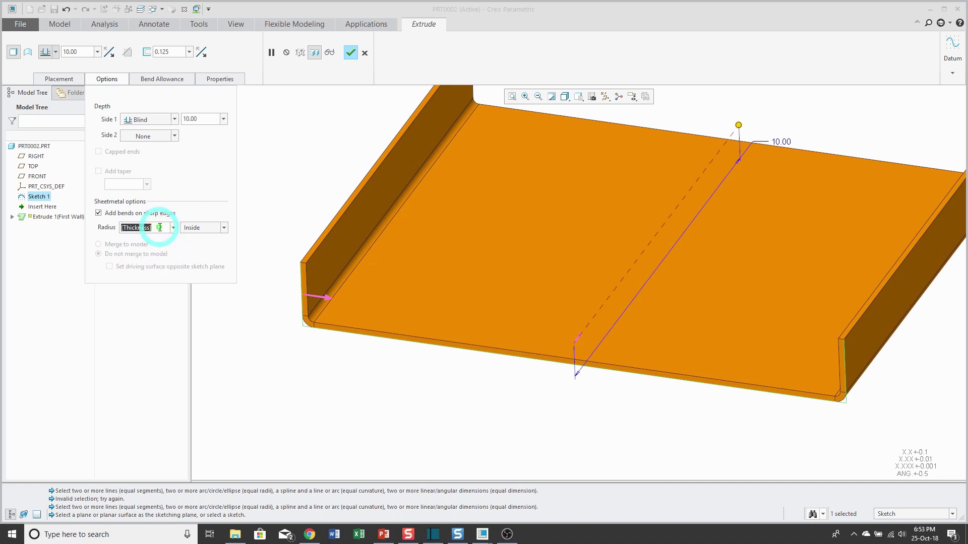
text(.5)
key(Return)
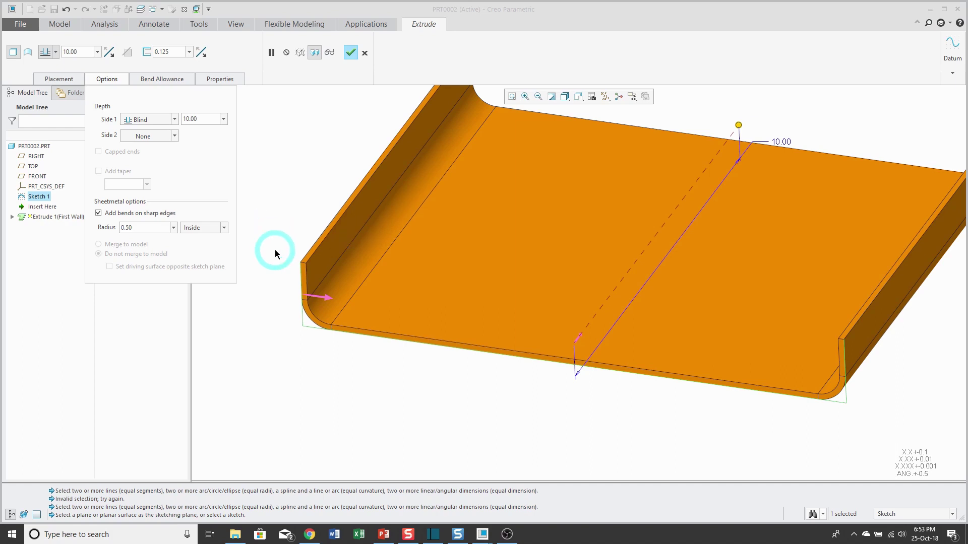
scroll(328, 292, up, 2)
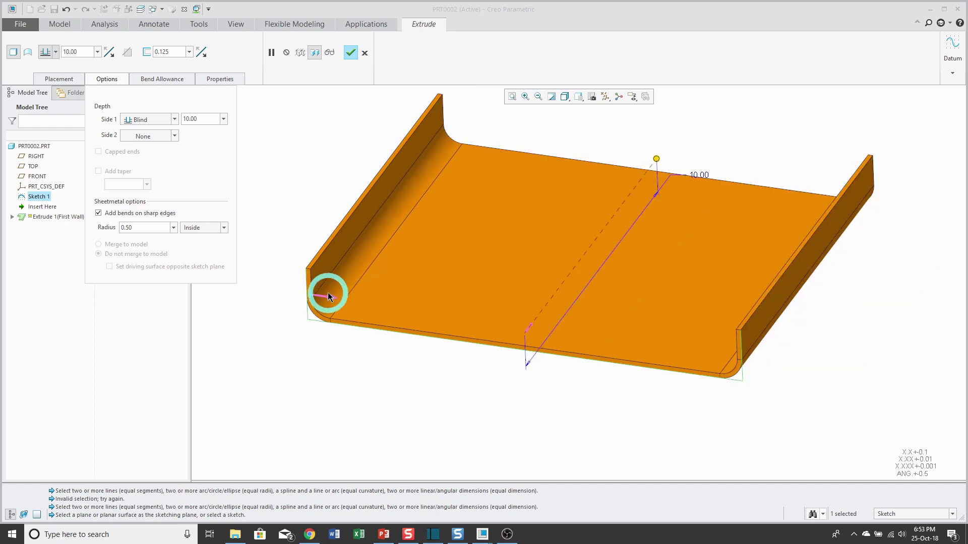
Review the extrusion's depth type choices, its Placement sketch and Bend Allowance settings
click(167, 53)
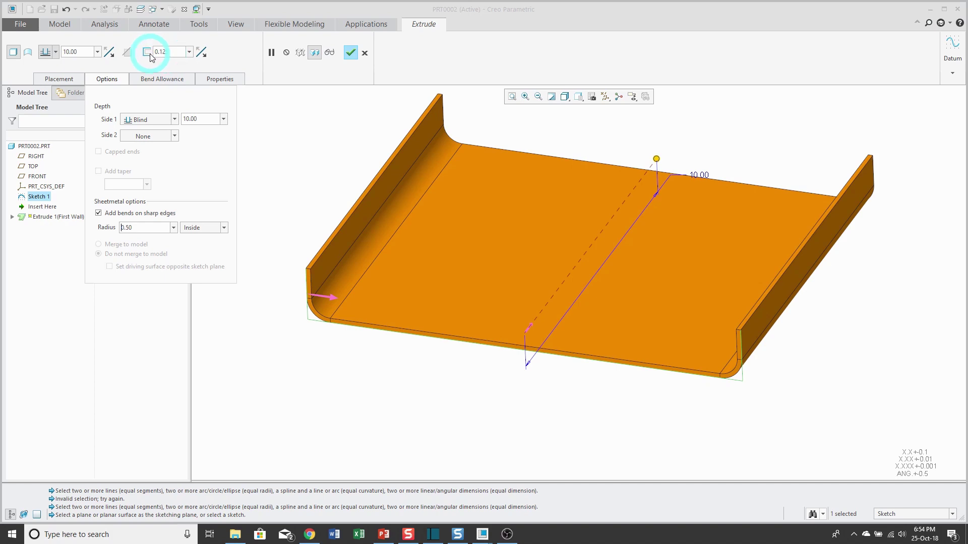
click(56, 52)
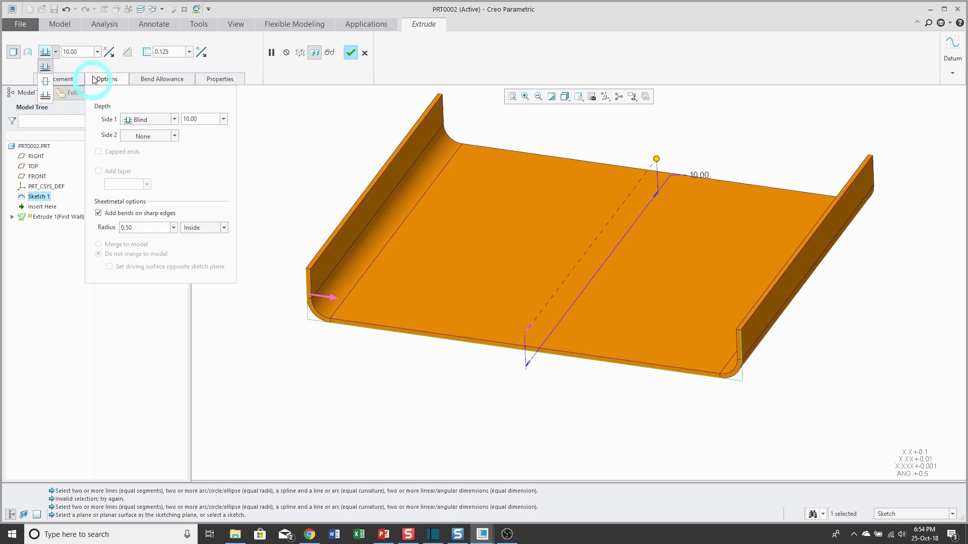
click(71, 79)
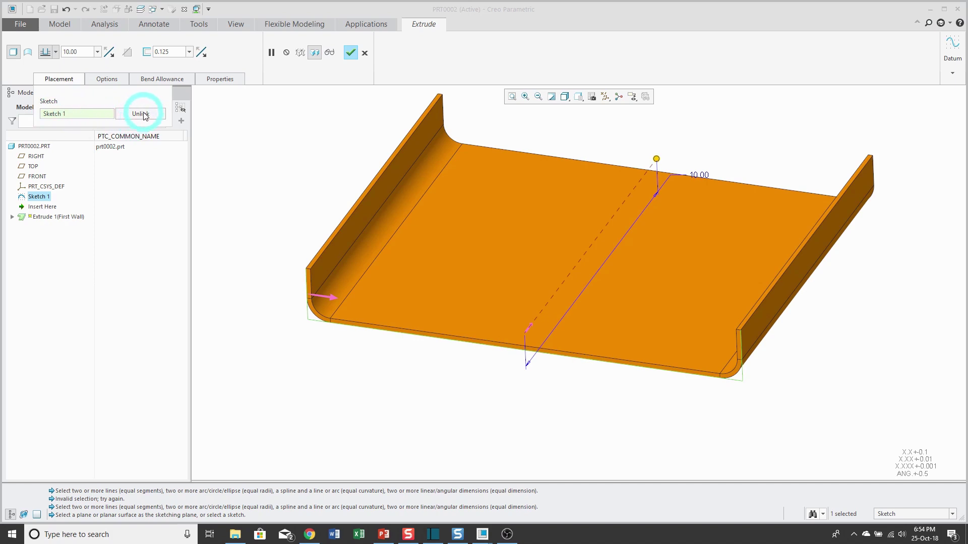
click(161, 81)
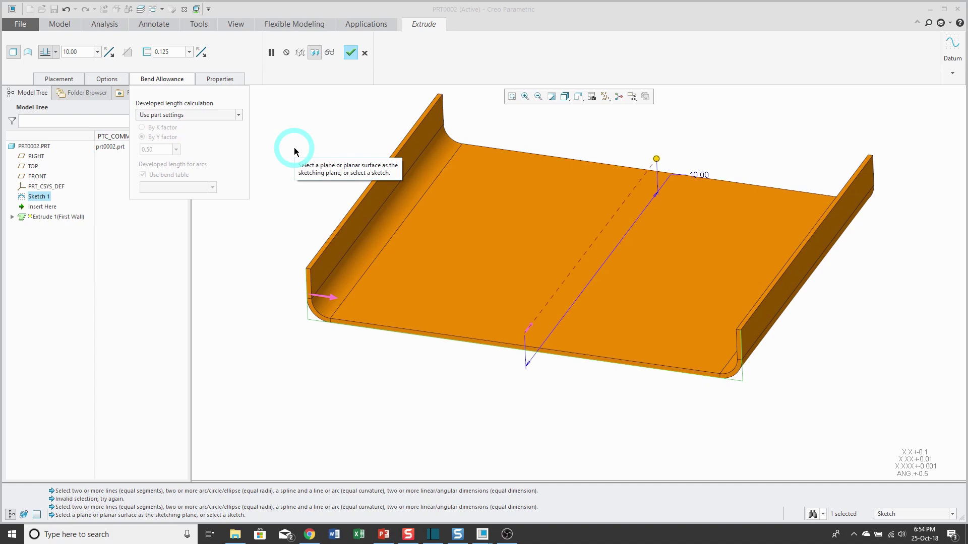
Check the feature name EXTRUDE_1 in Properties, then complete the first wall
click(222, 79)
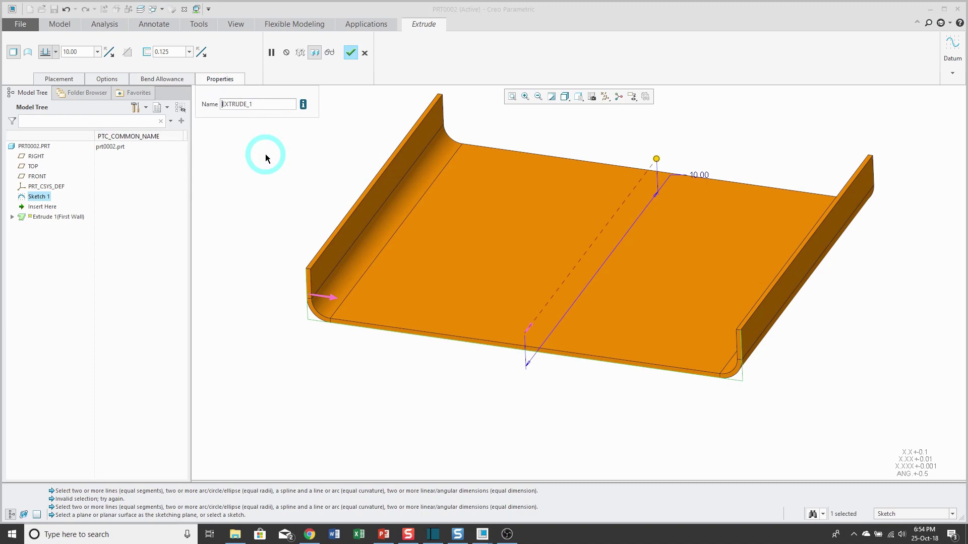
click(352, 53)
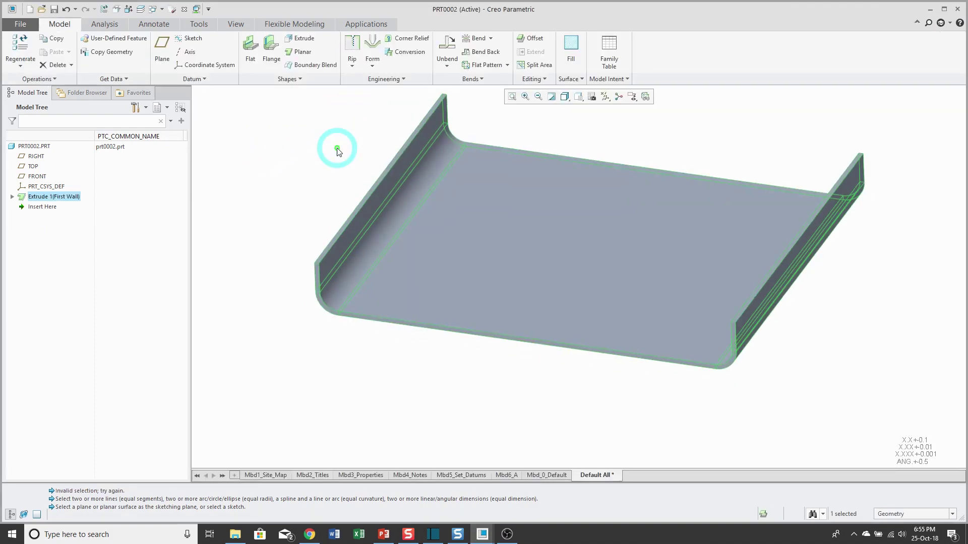